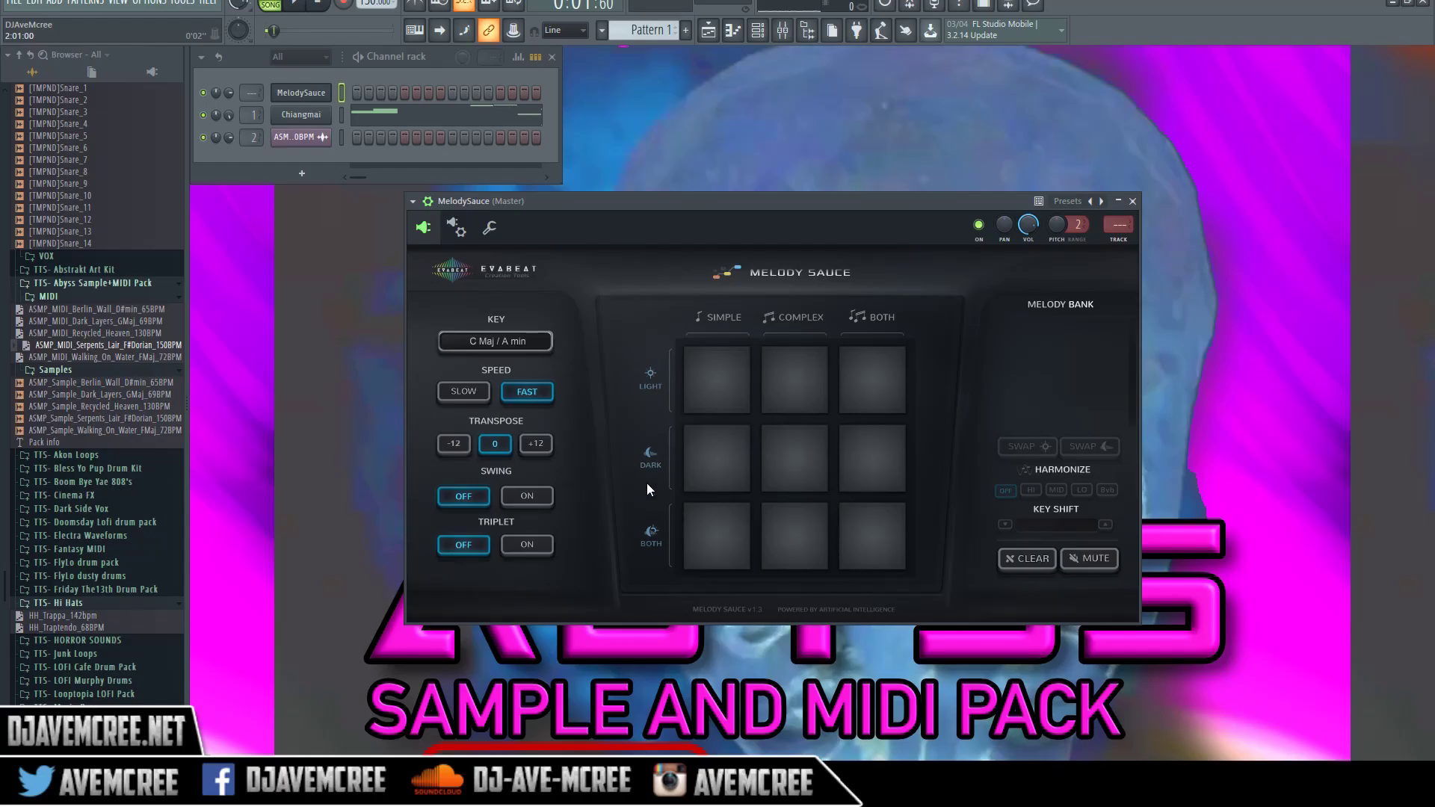
Play Pattern 1 to hear the existing Chiangmai part, and stop playback.
{"action": "key", "text": "space"}
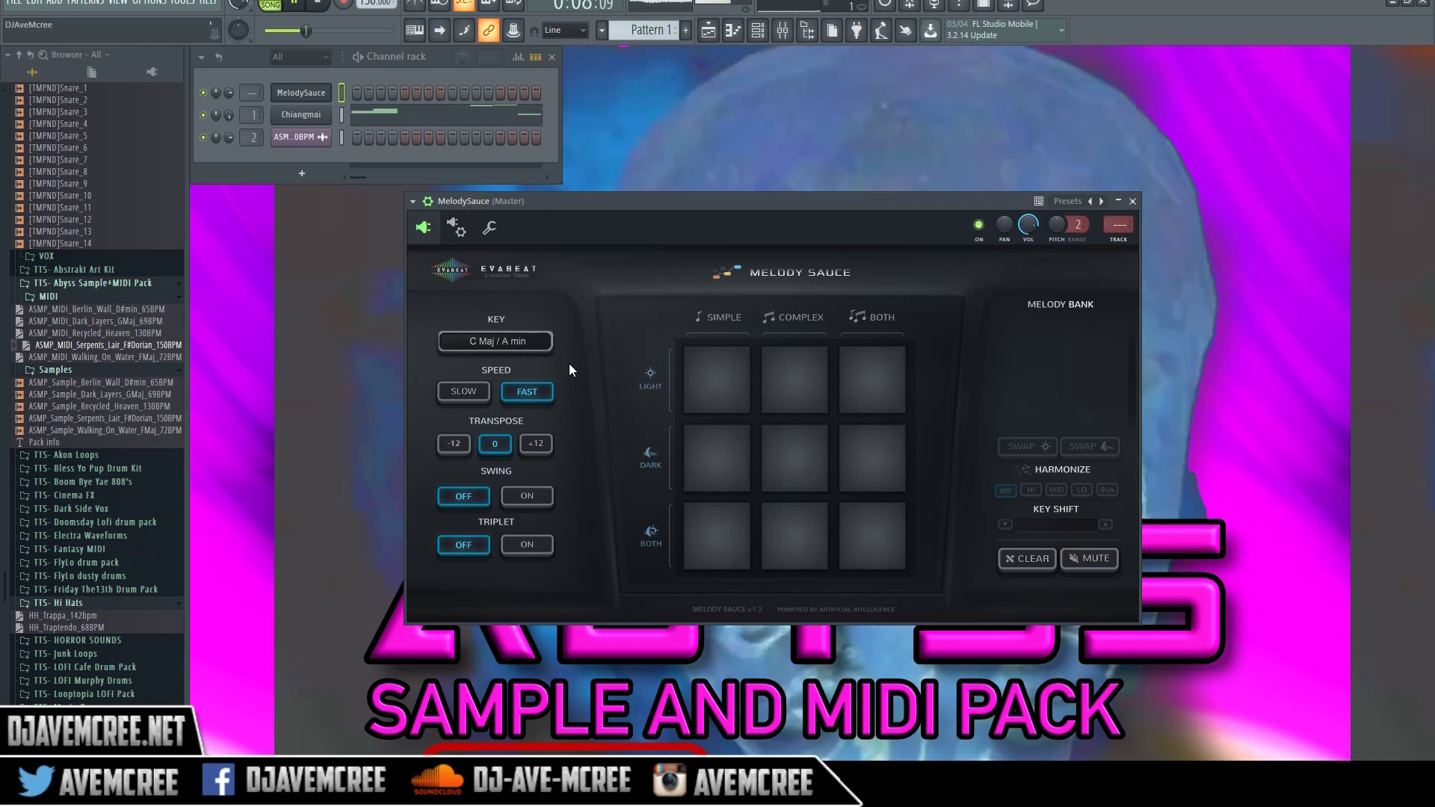
{"action": "key", "text": "space"}
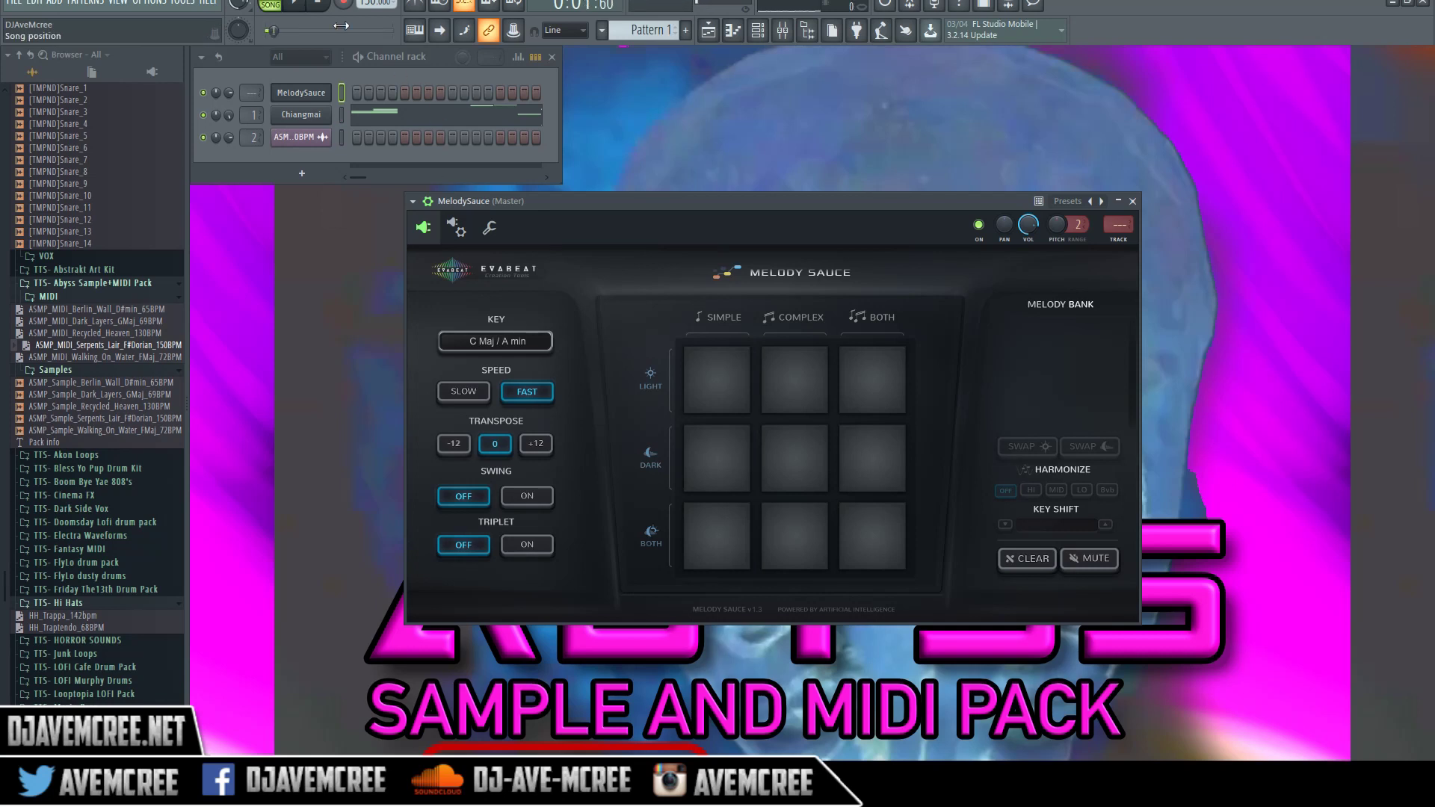
{"action": "left_click", "coordinate": [319, 4]}
Open the Chiangmai channel's piano roll and set its scale highlighting to root note F# with the Other Dorian scale.
{"action": "left_click", "coordinate": [389, 118]}
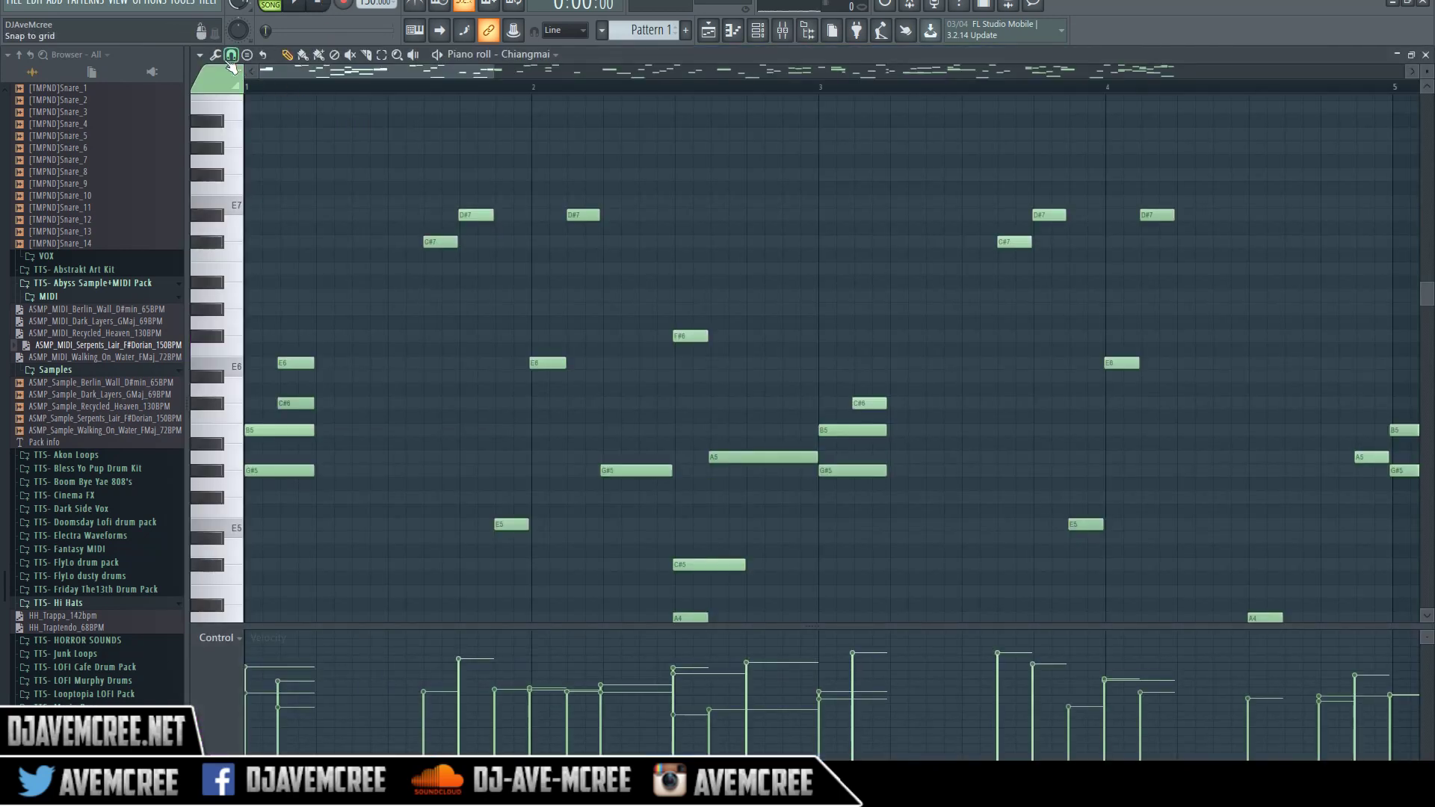
{"action": "left_click", "coordinate": [200, 56]}
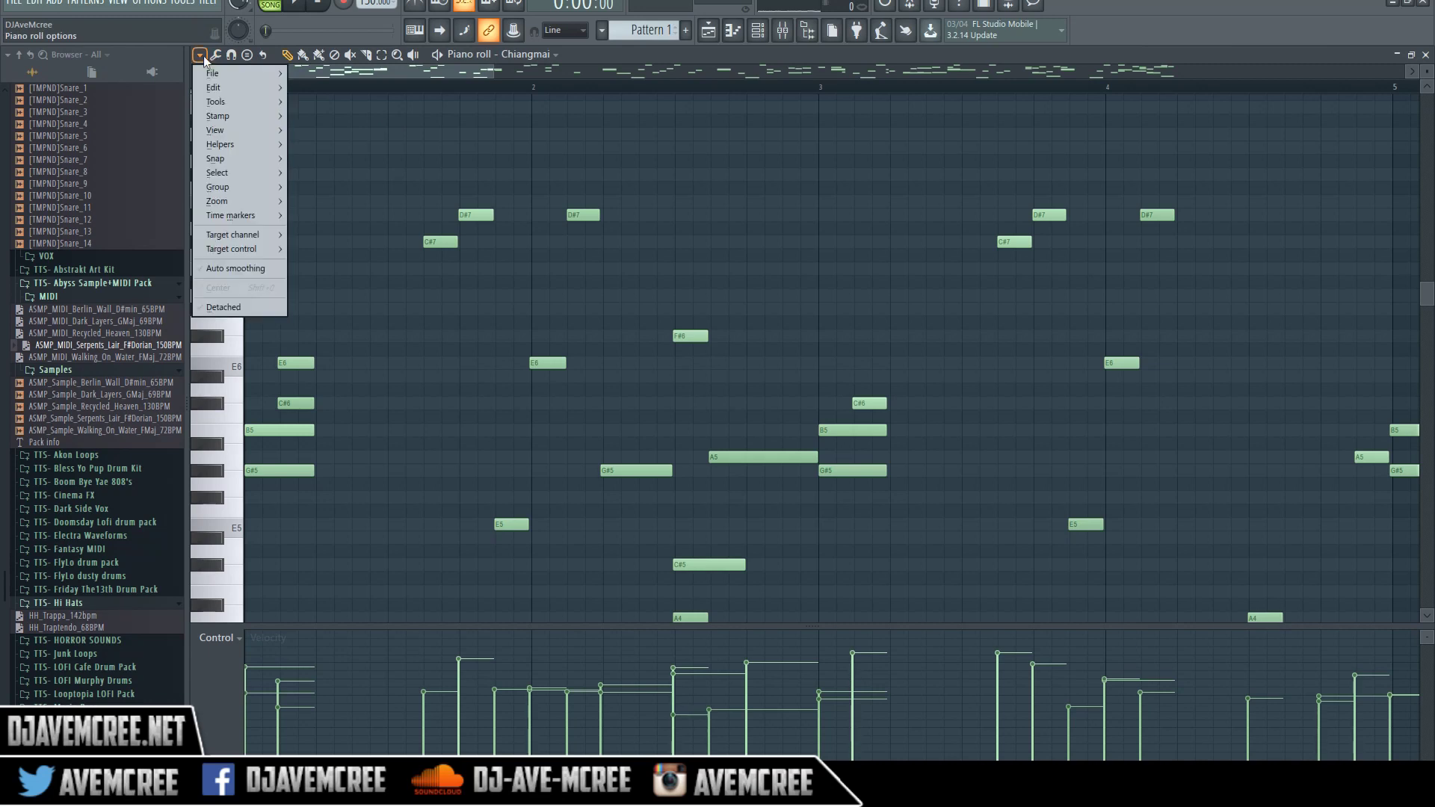
{"action": "mouse_move", "coordinate": [262, 148]}
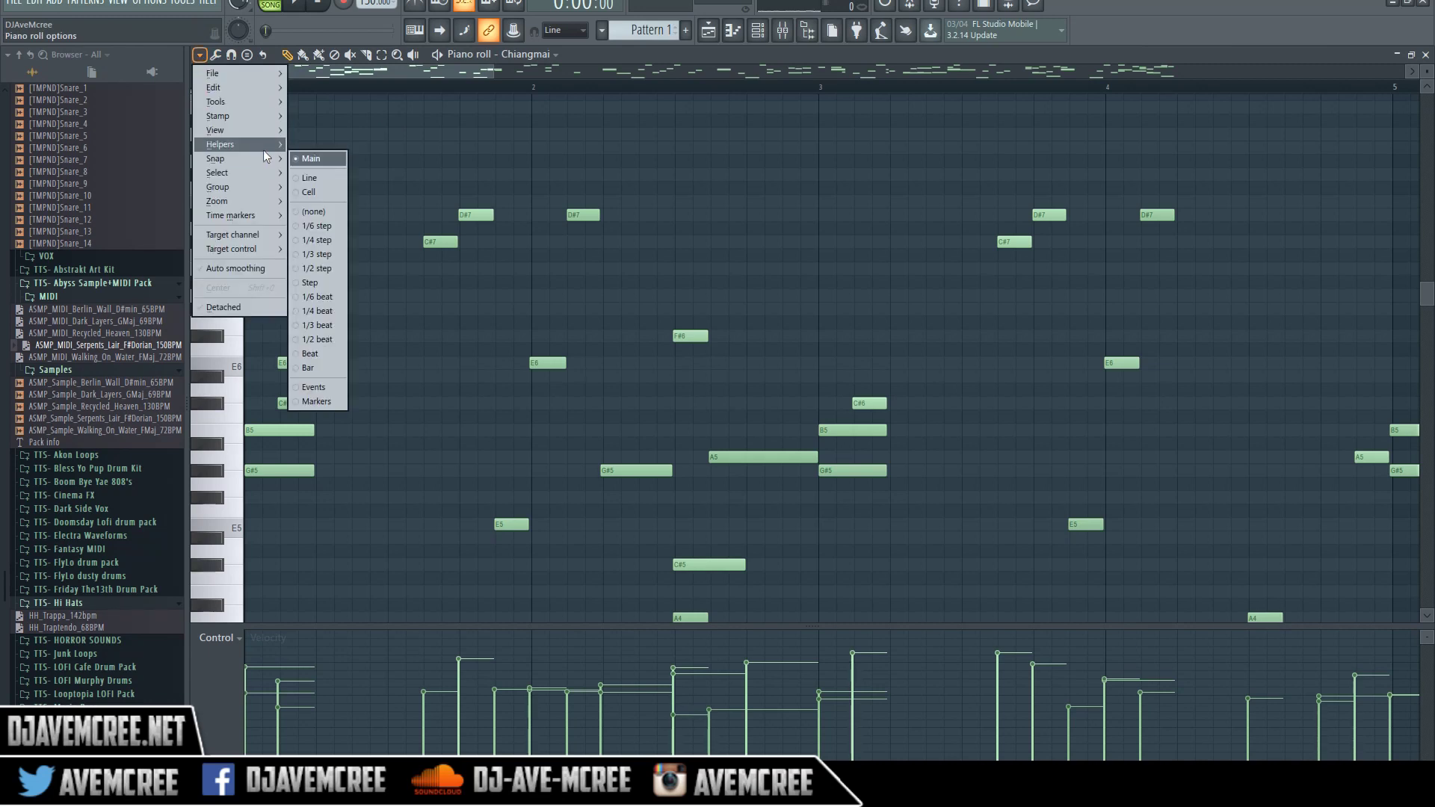
{"action": "mouse_move", "coordinate": [353, 157]}
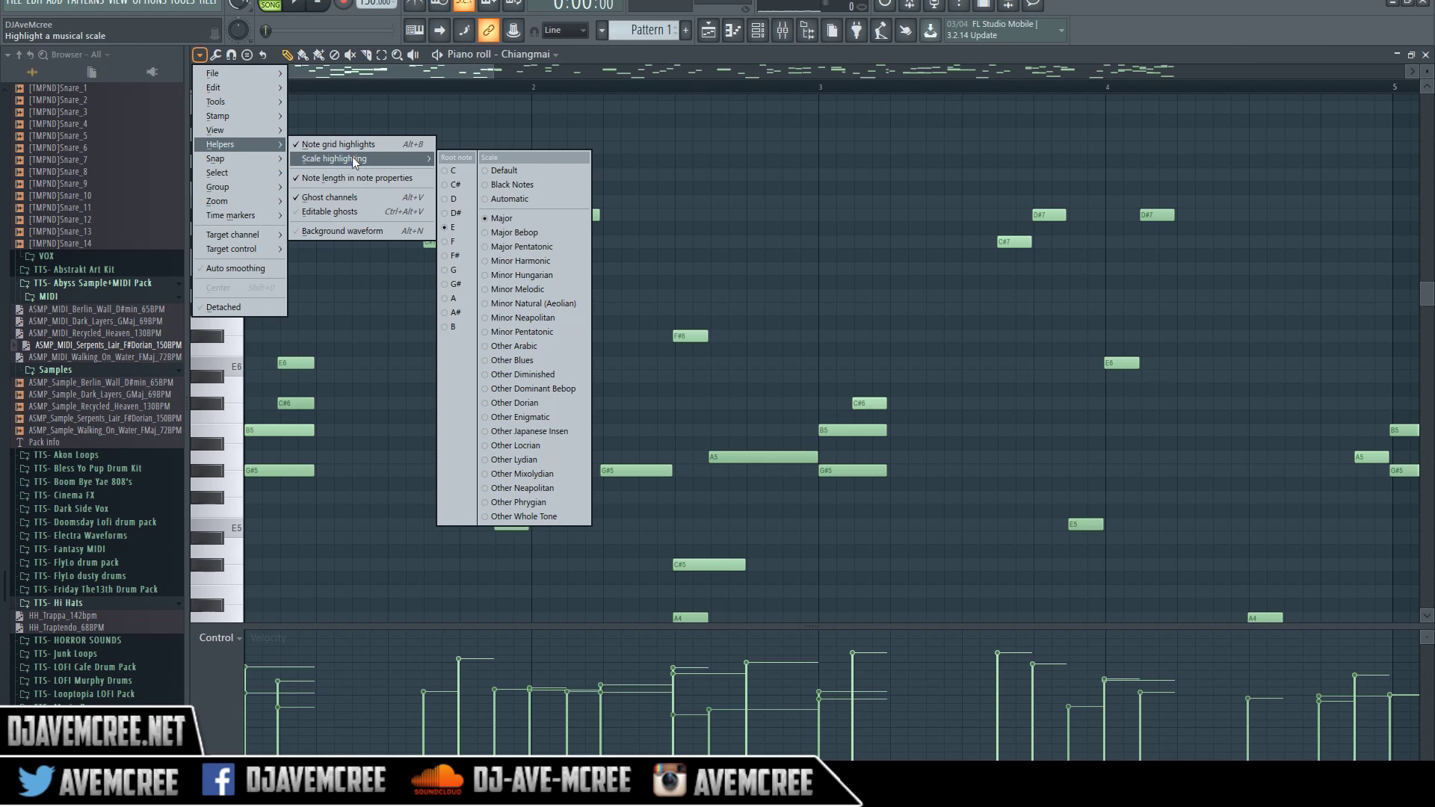
{"action": "left_click", "coordinate": [446, 256]}
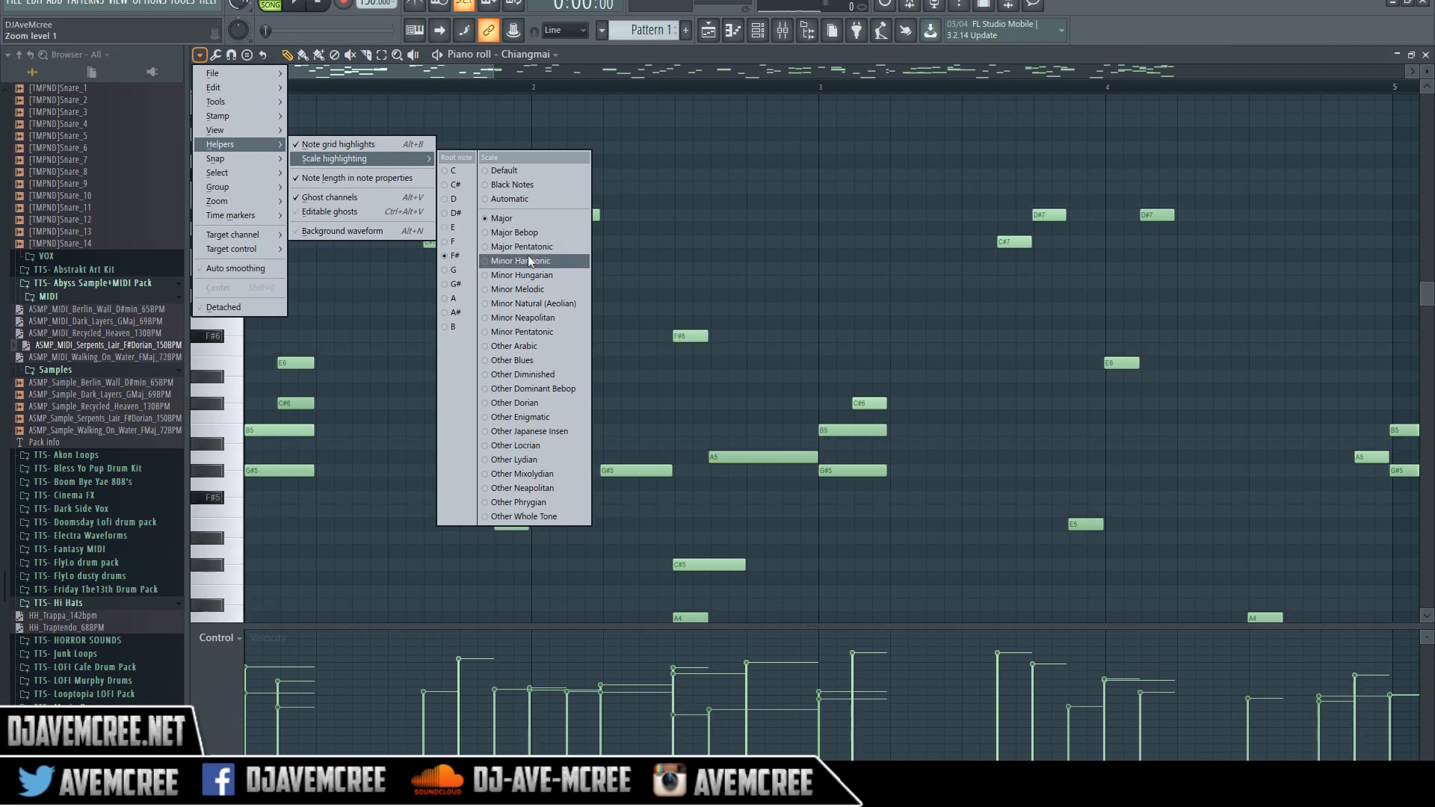
{"action": "left_click", "coordinate": [500, 402]}
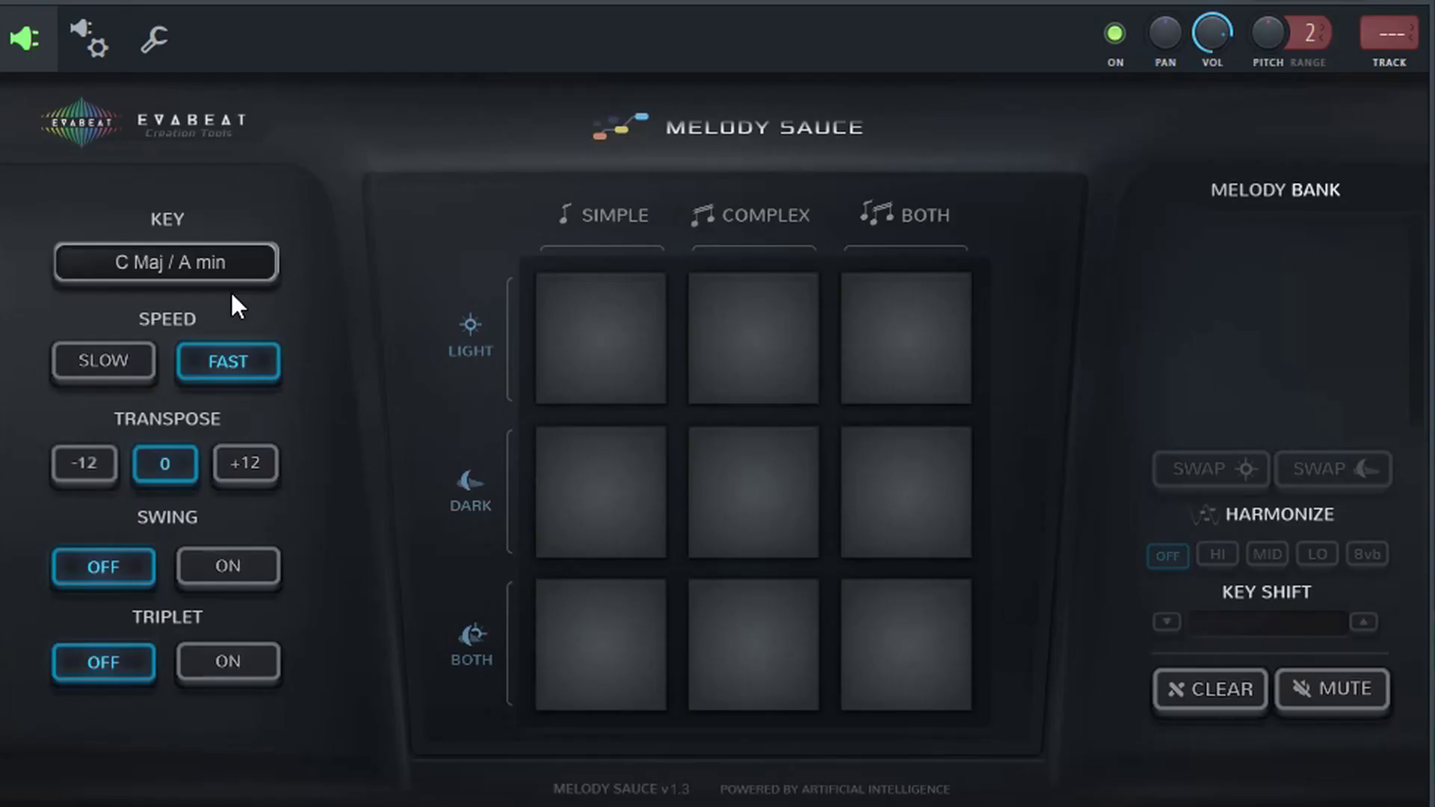
Set Melody Sauce's key to E Maj / C# min and generate Light Simple, Light Complex, Dark Simple, Dark Both and Both Simple melodies.
{"action": "left_click", "coordinate": [187, 263]}
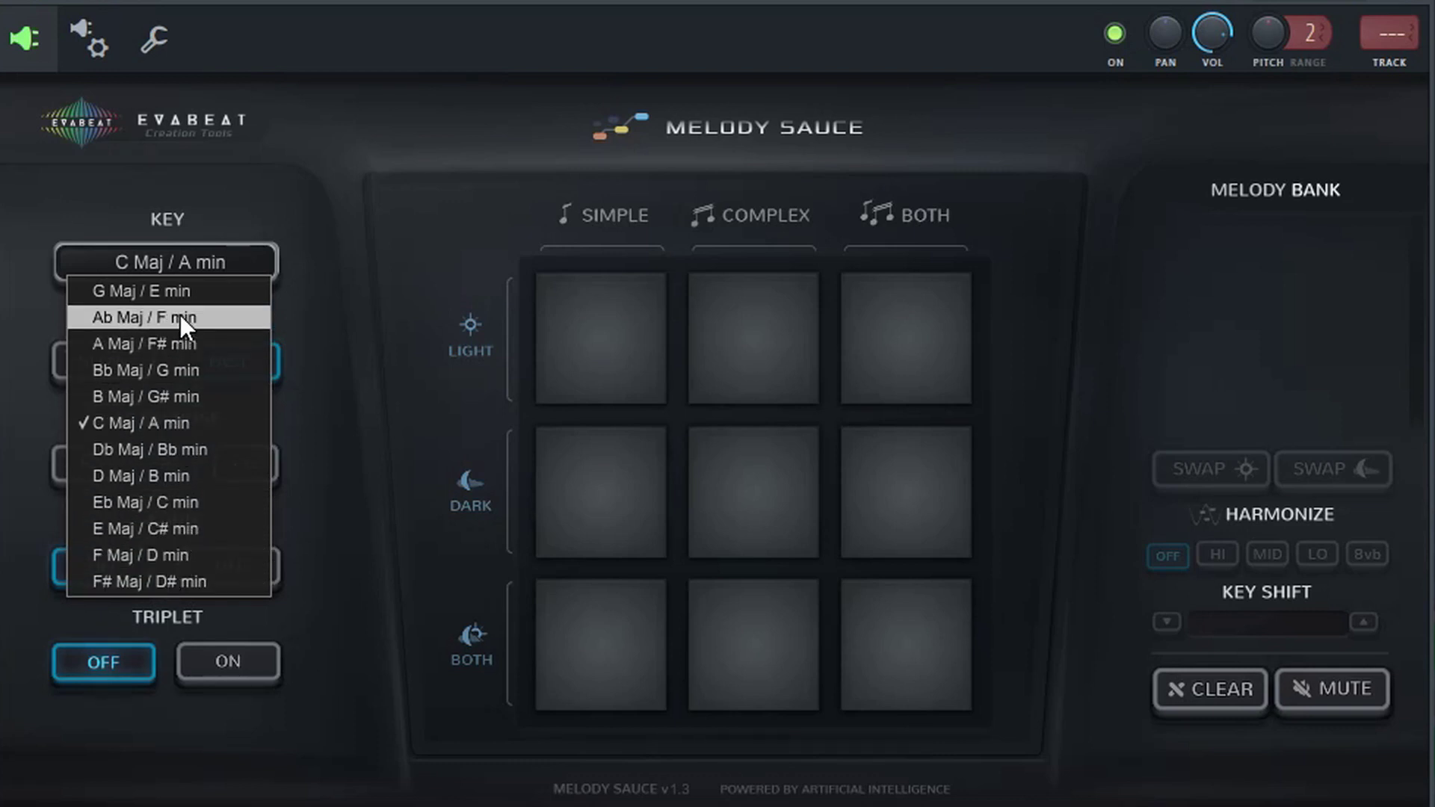
{"action": "left_click", "coordinate": [199, 526]}
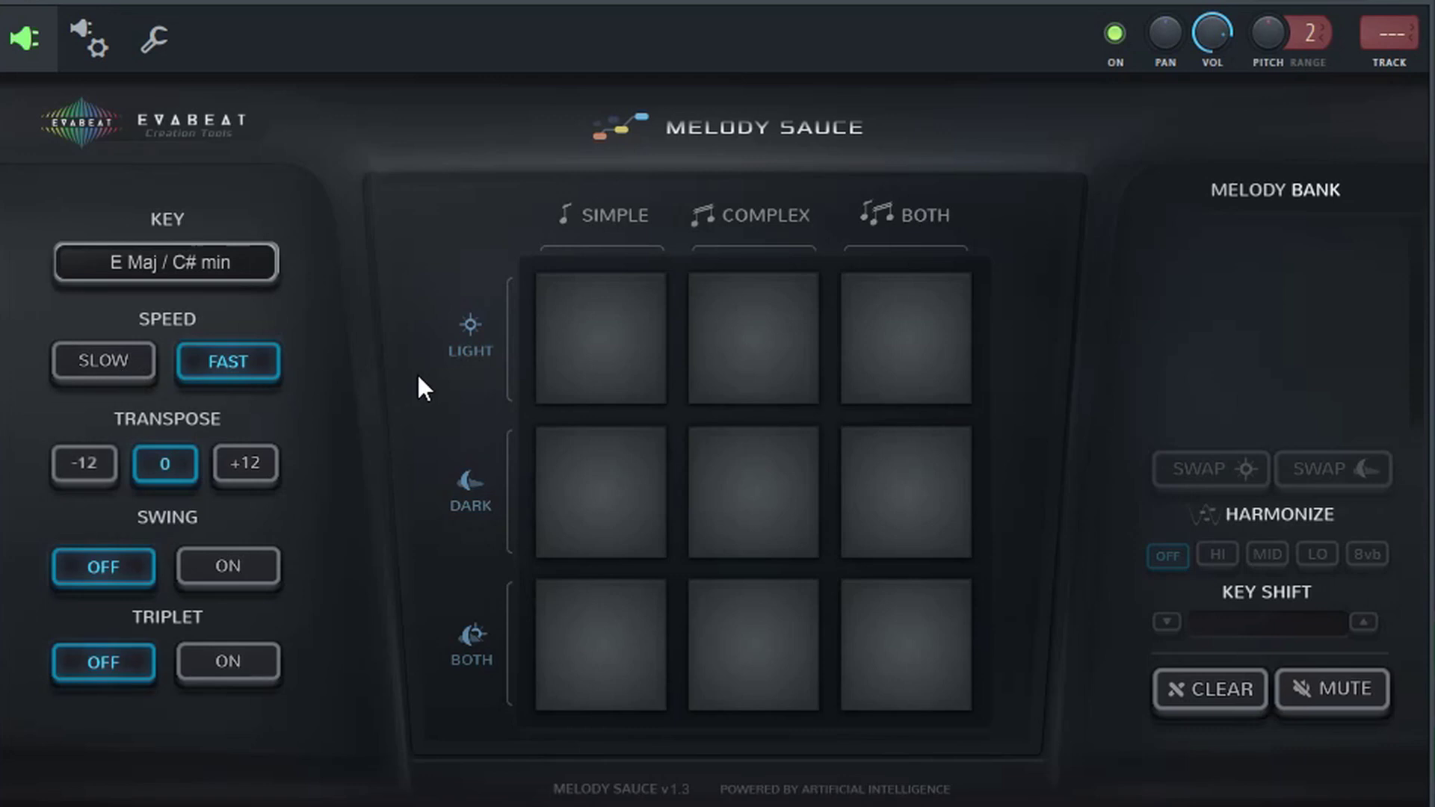
{"action": "left_click", "coordinate": [586, 323]}
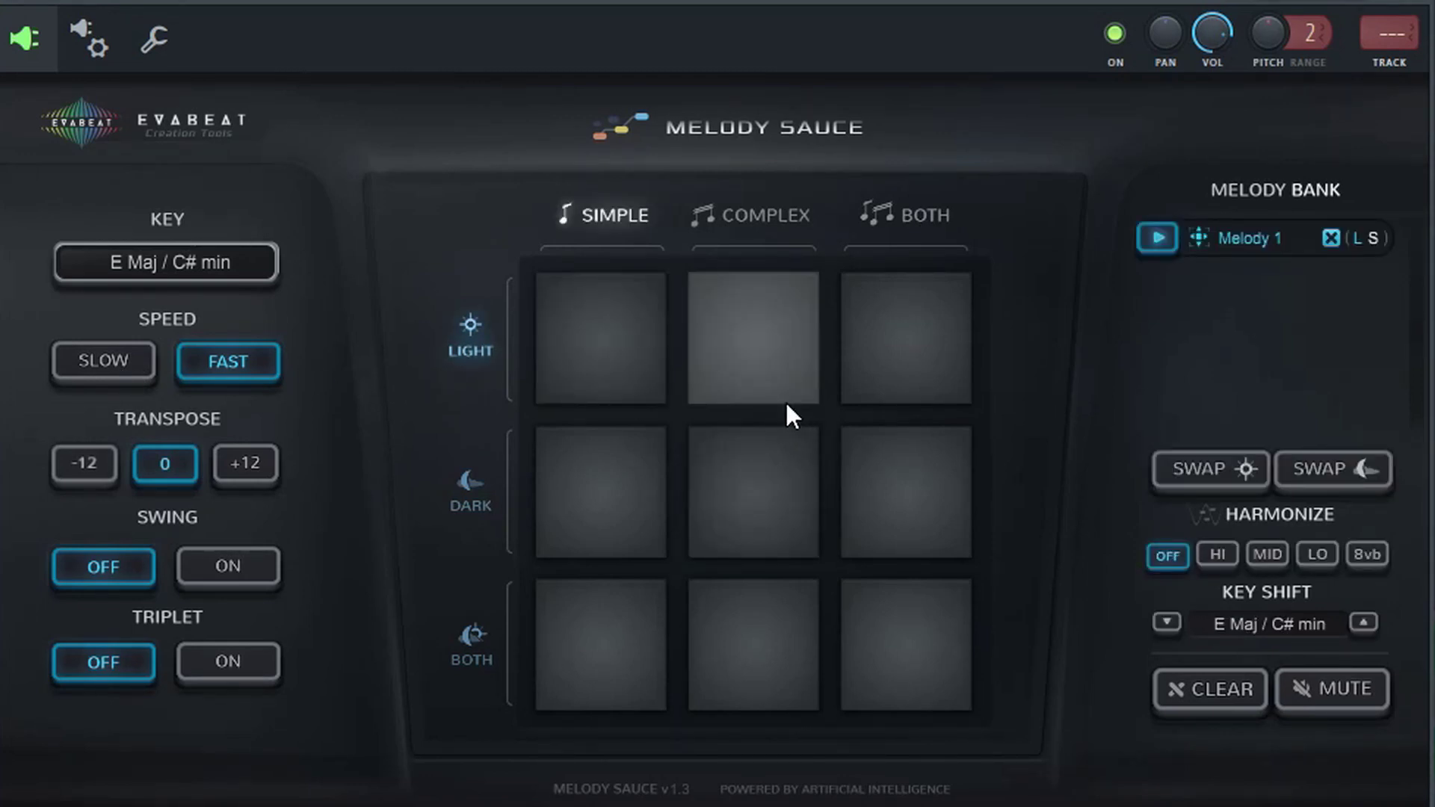
{"action": "left_click", "coordinate": [769, 366]}
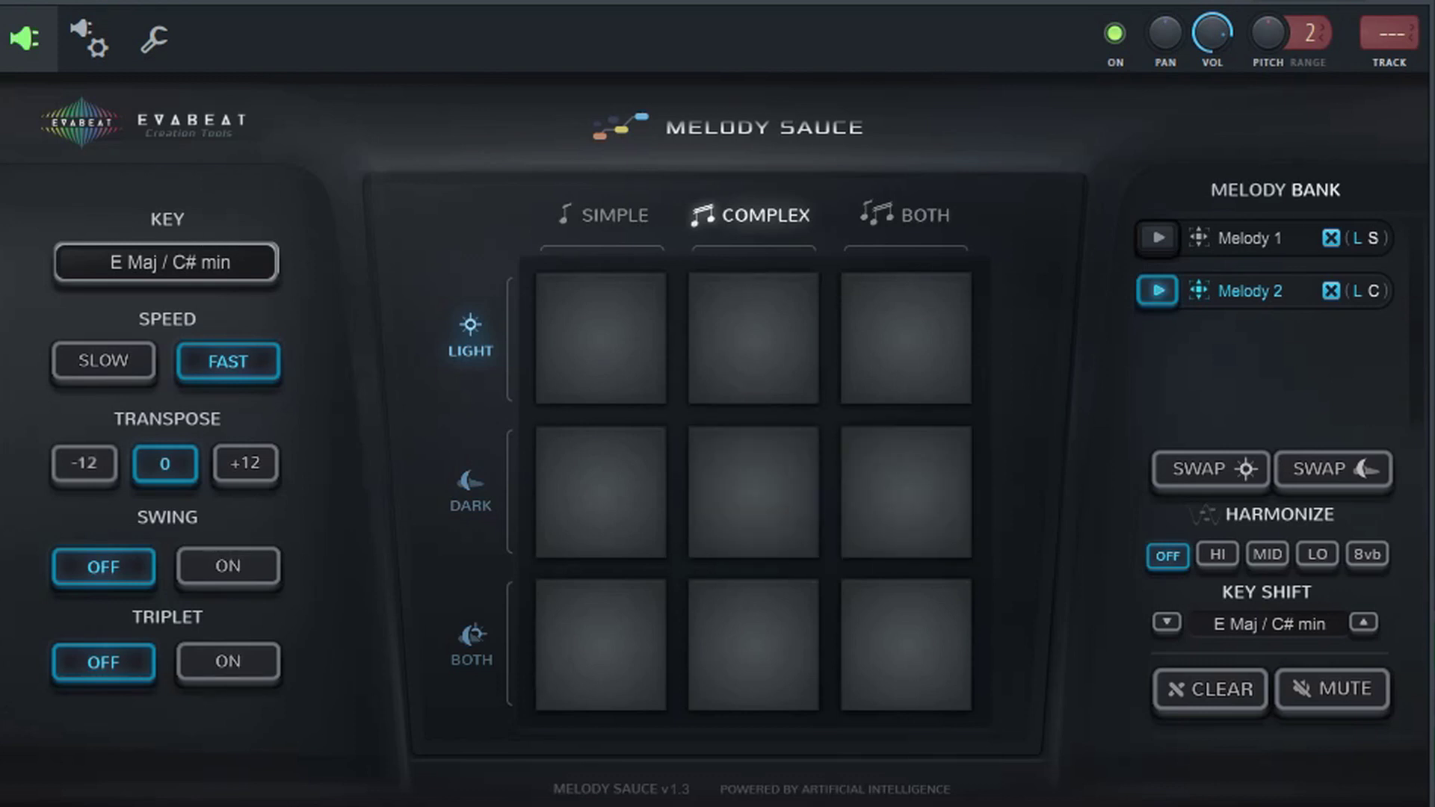
{"action": "left_click", "coordinate": [586, 495]}
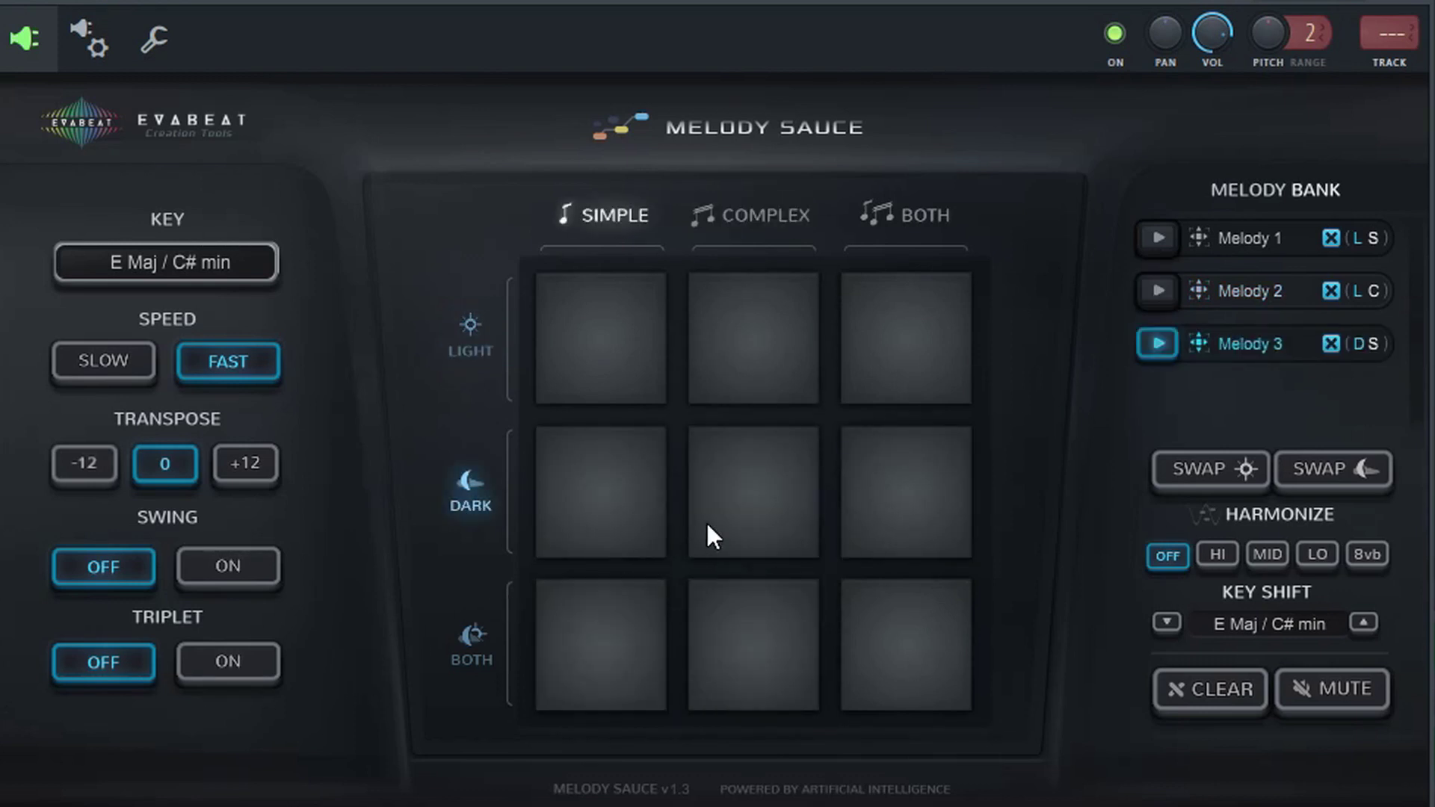
{"action": "left_click", "coordinate": [899, 509]}
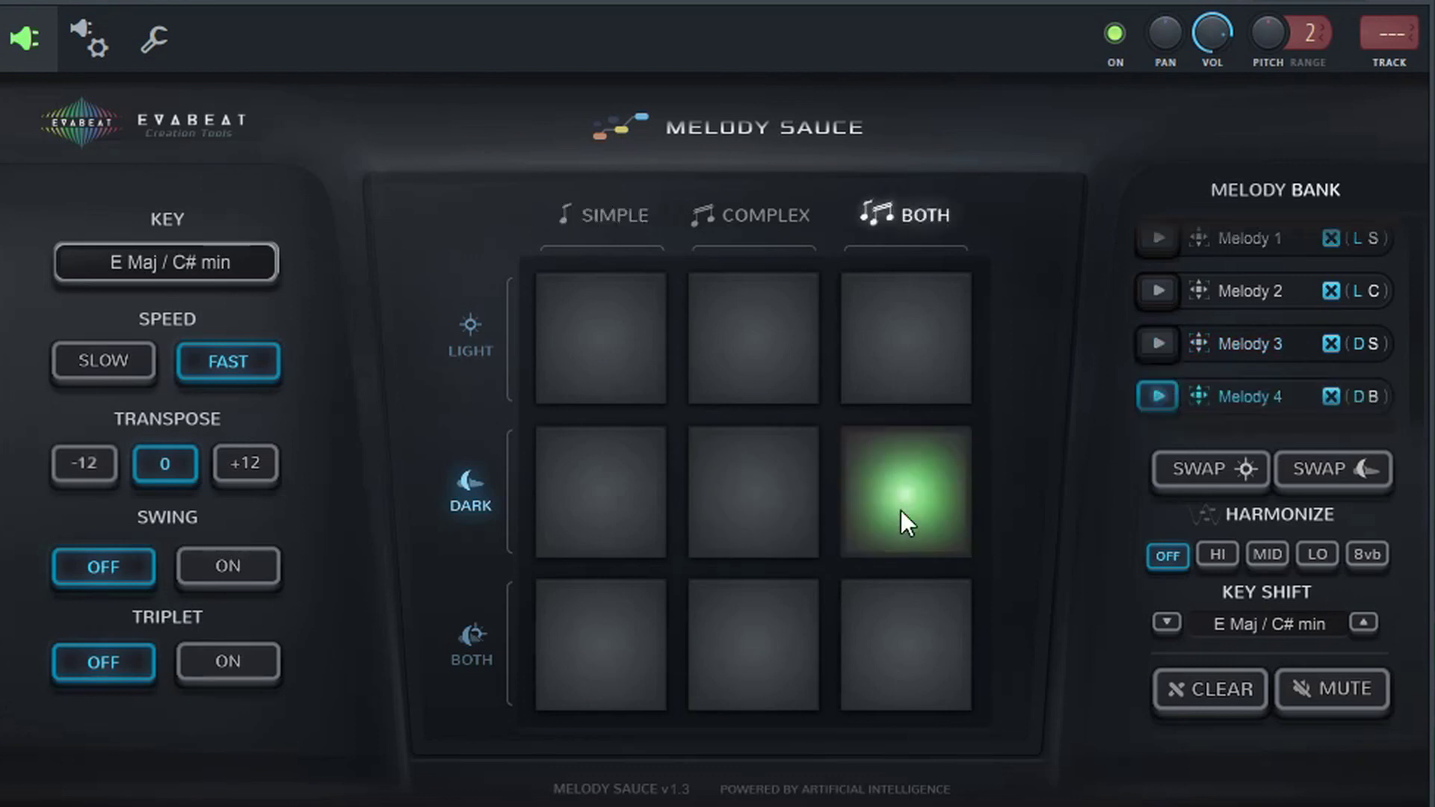
{"action": "left_click", "coordinate": [589, 650]}
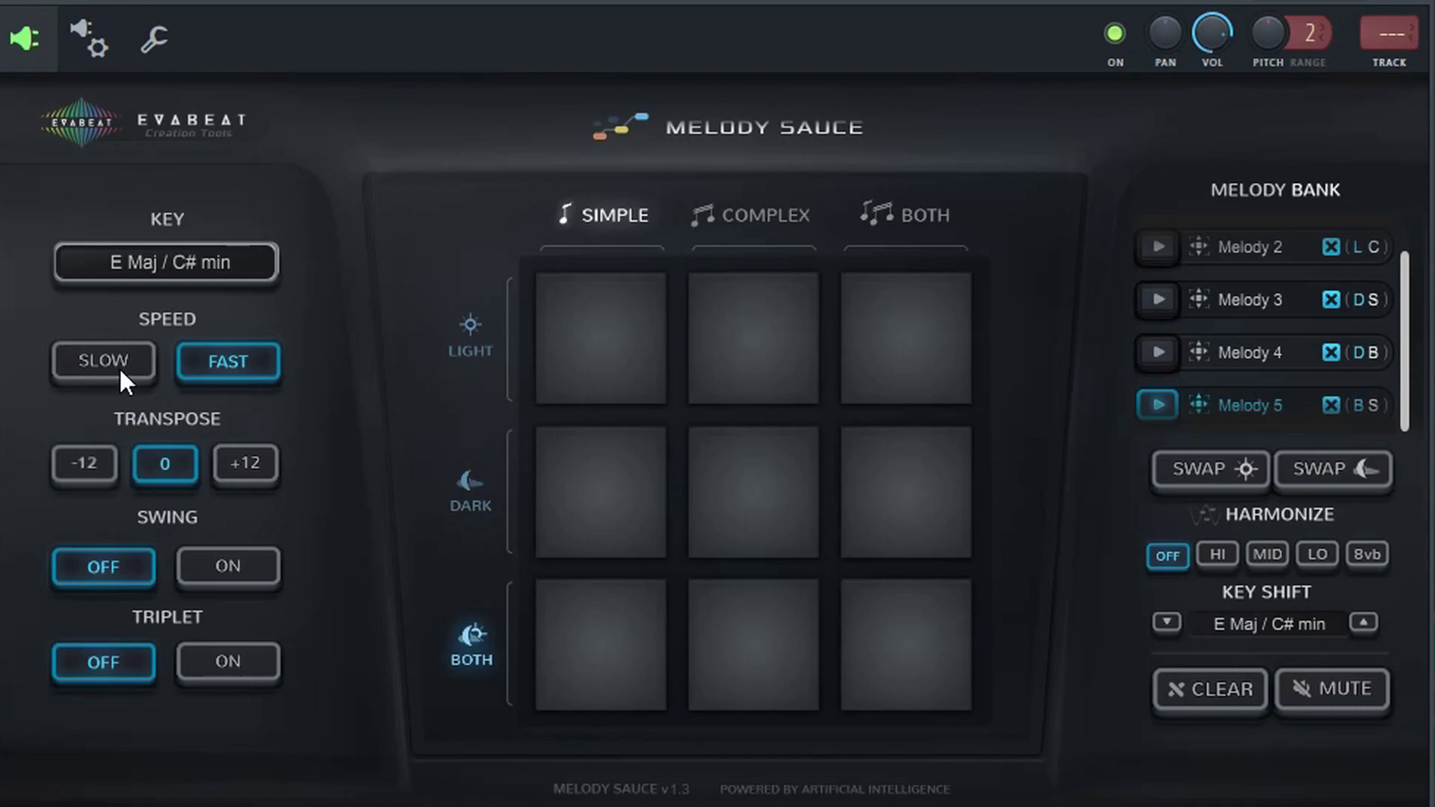
Clone the Chiangmai channel and close the clone's synthesizer window.
{"action": "right_click", "coordinate": [313, 116]}
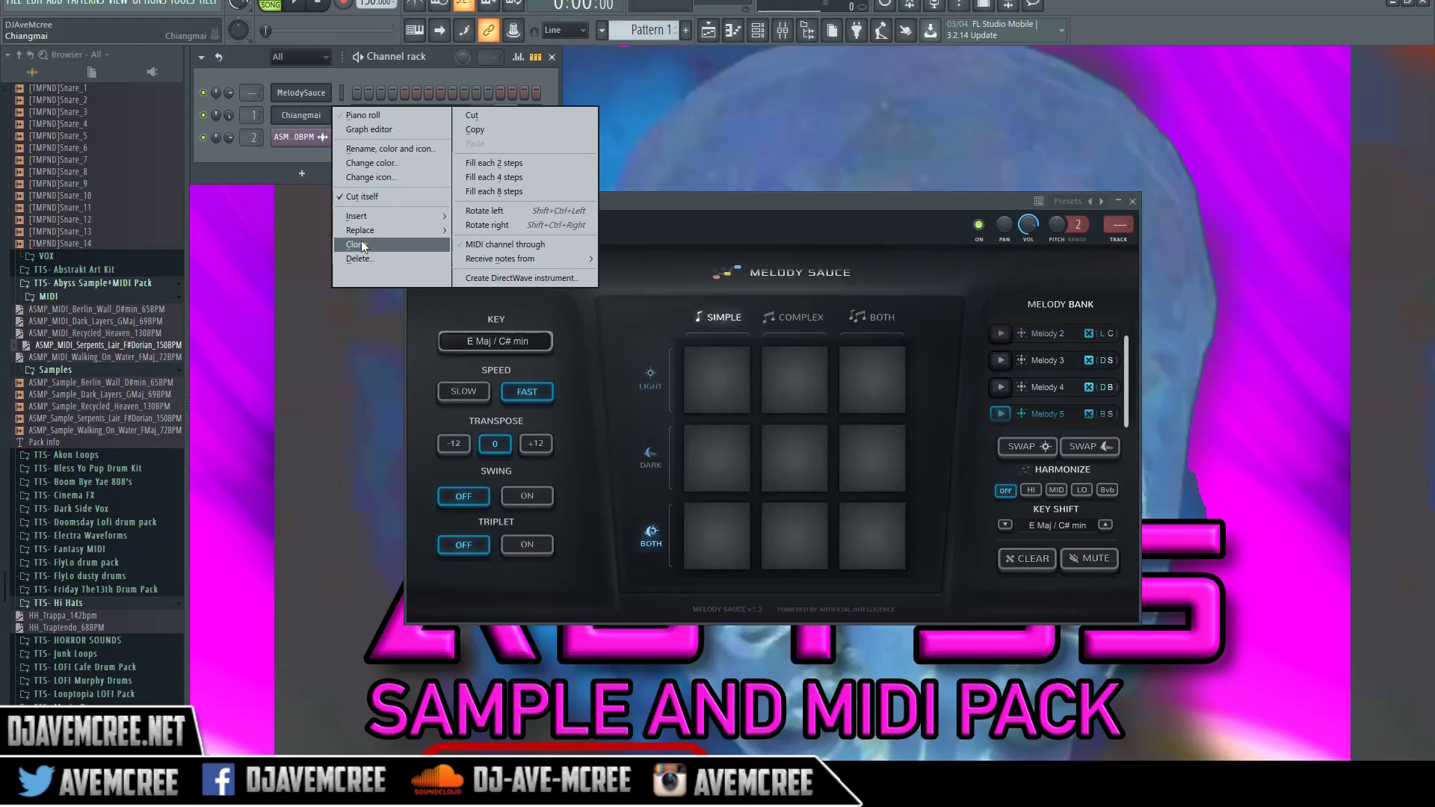
{"action": "left_click", "coordinate": [361, 240]}
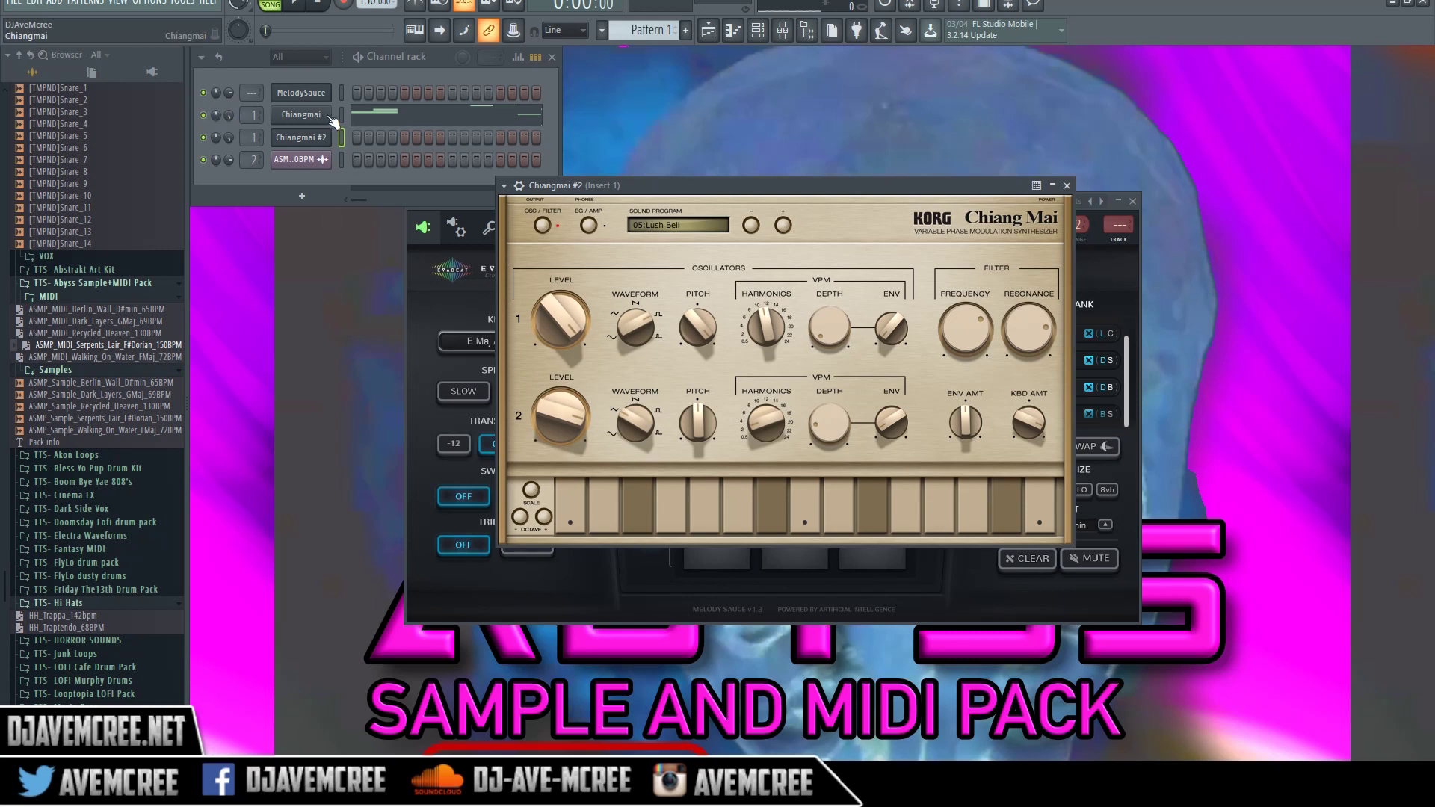
{"action": "left_click", "coordinate": [1067, 185]}
Place Melody 2 from the melody bank on the original Chiangmai channel and audition it.
{"action": "left_click_drag", "start_coordinate": [1024, 334], "coordinate": [380, 109]}
{"action": "key", "text": "space"}
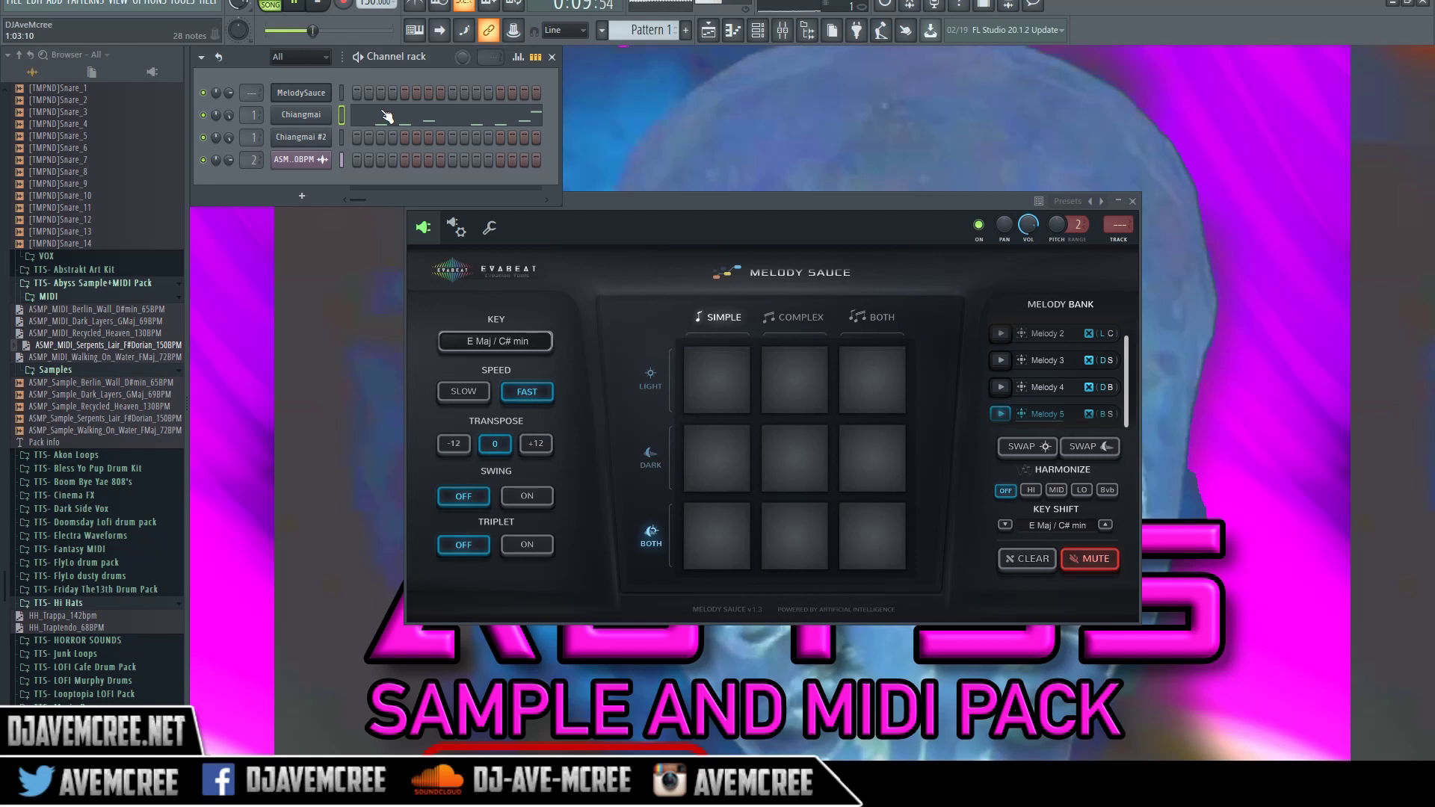
{"action": "key", "text": "space"}
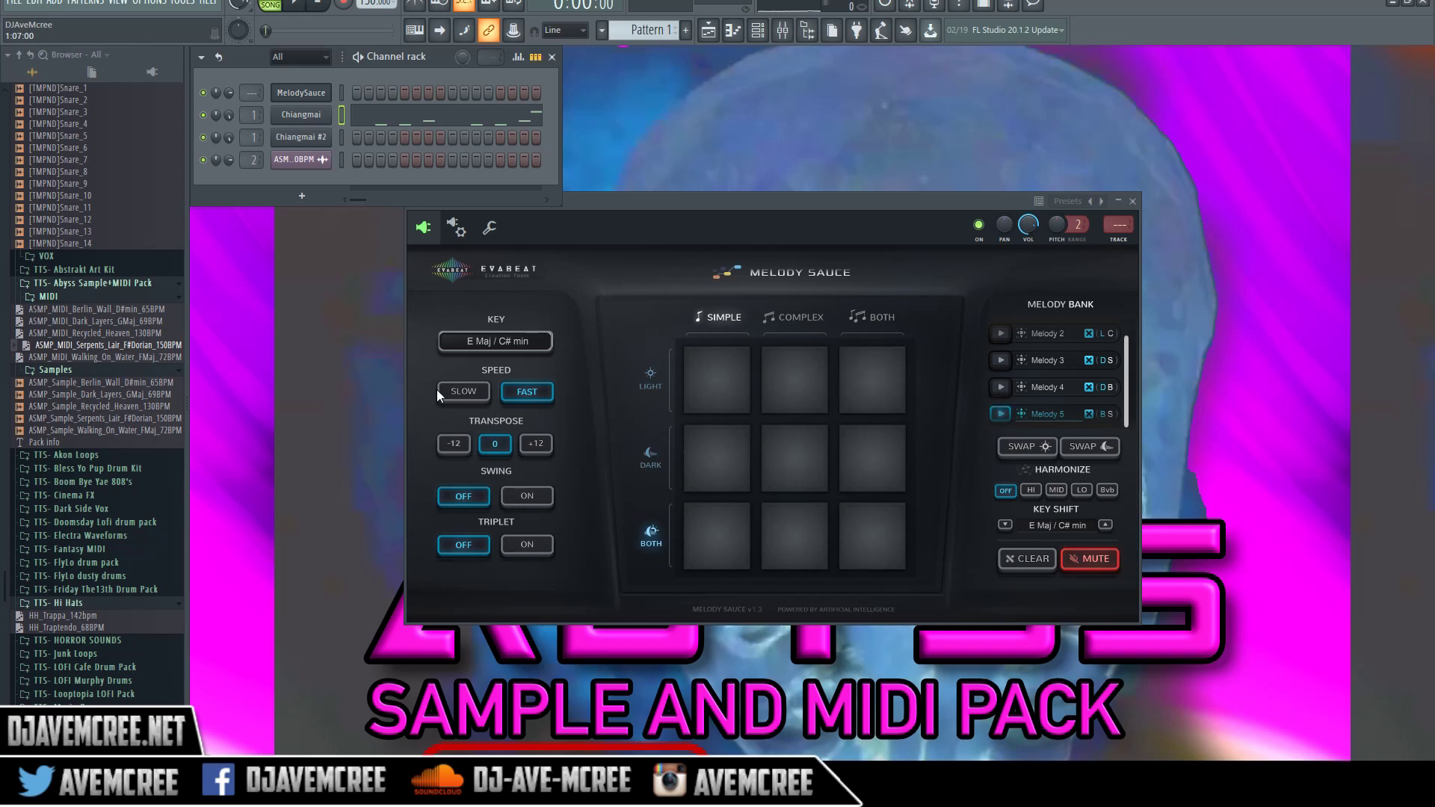
Set the melody speed to Slow and generate one Light Simple, one Light Both and one Both Both melody.
{"action": "left_click", "coordinate": [476, 387]}
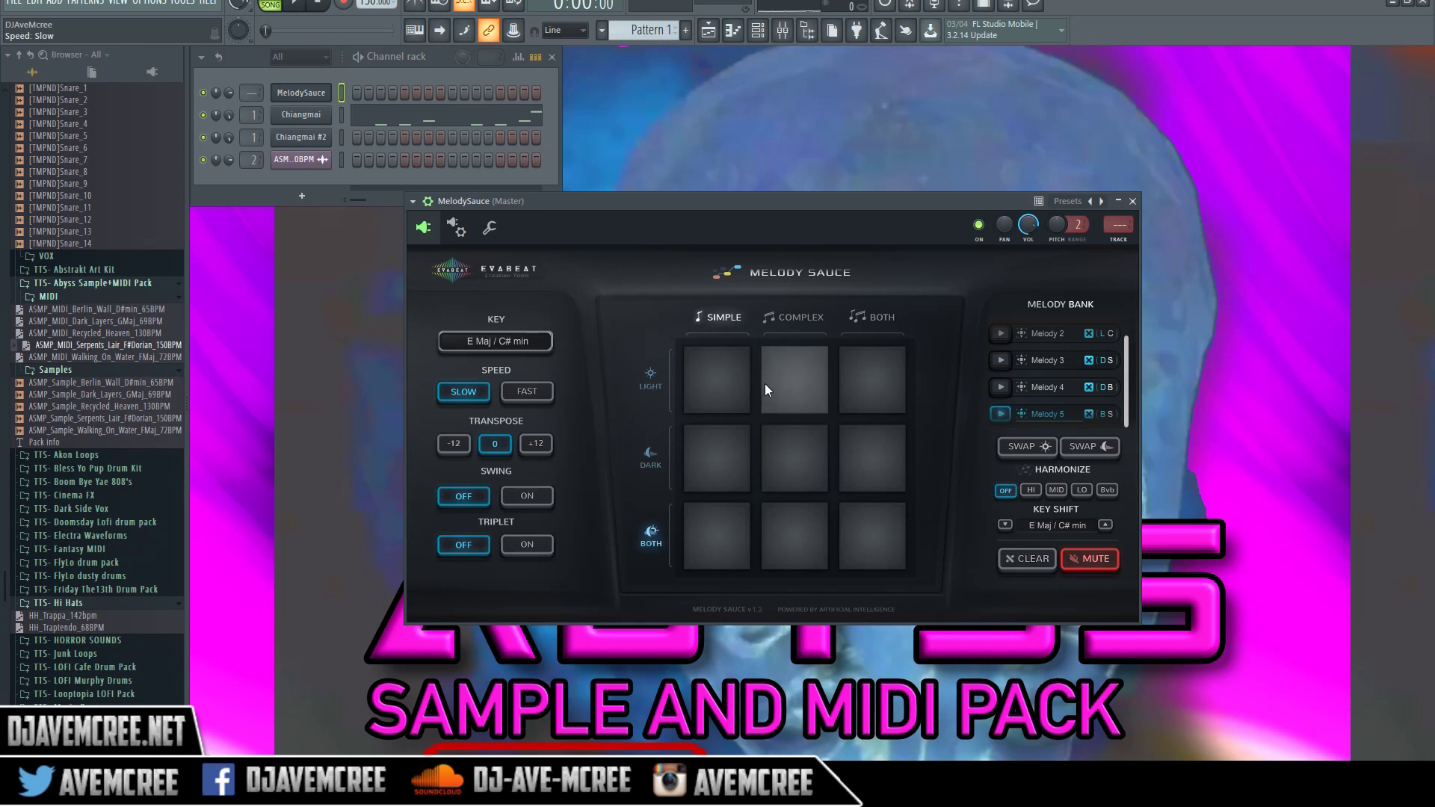
{"action": "left_click", "coordinate": [731, 380]}
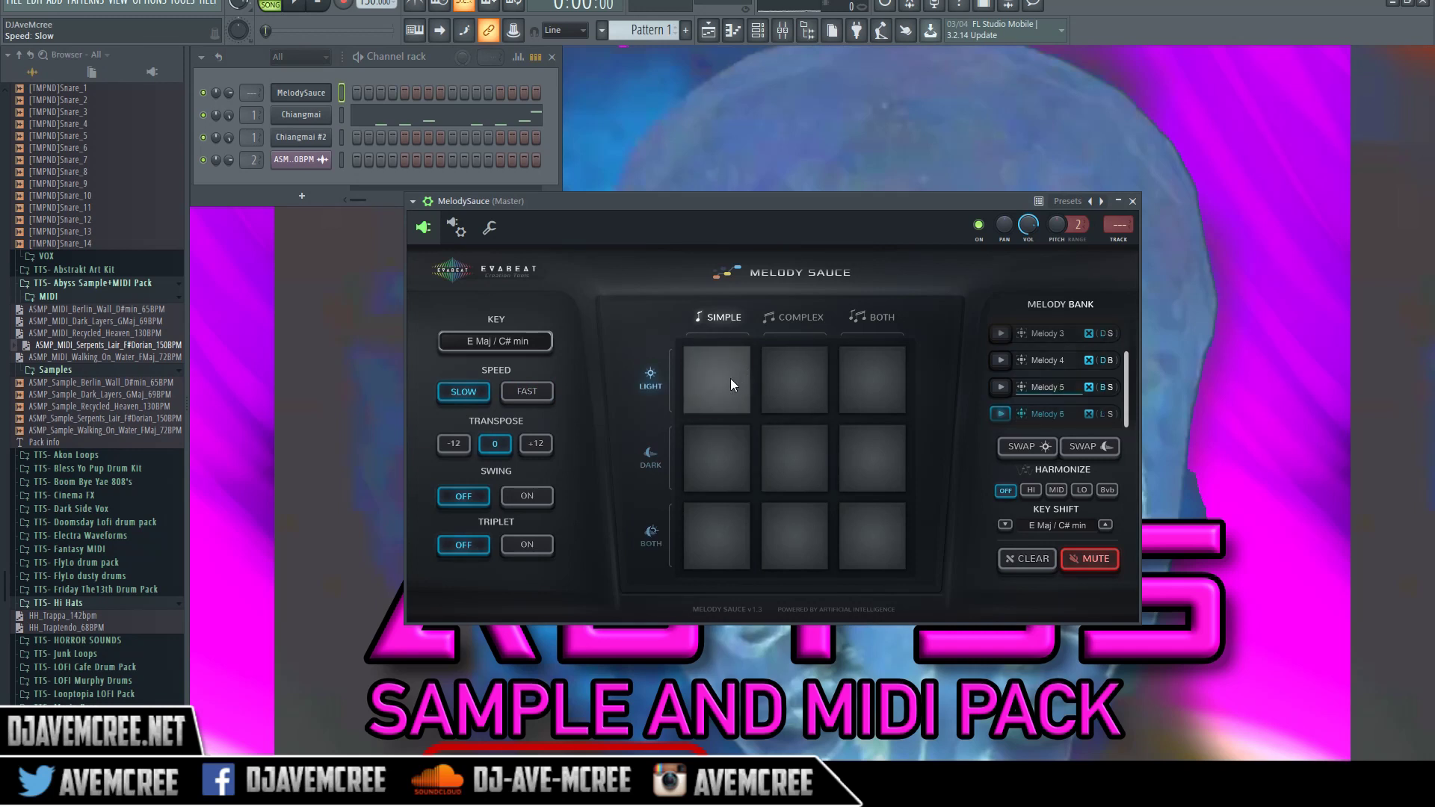
{"action": "left_click", "coordinate": [858, 391]}
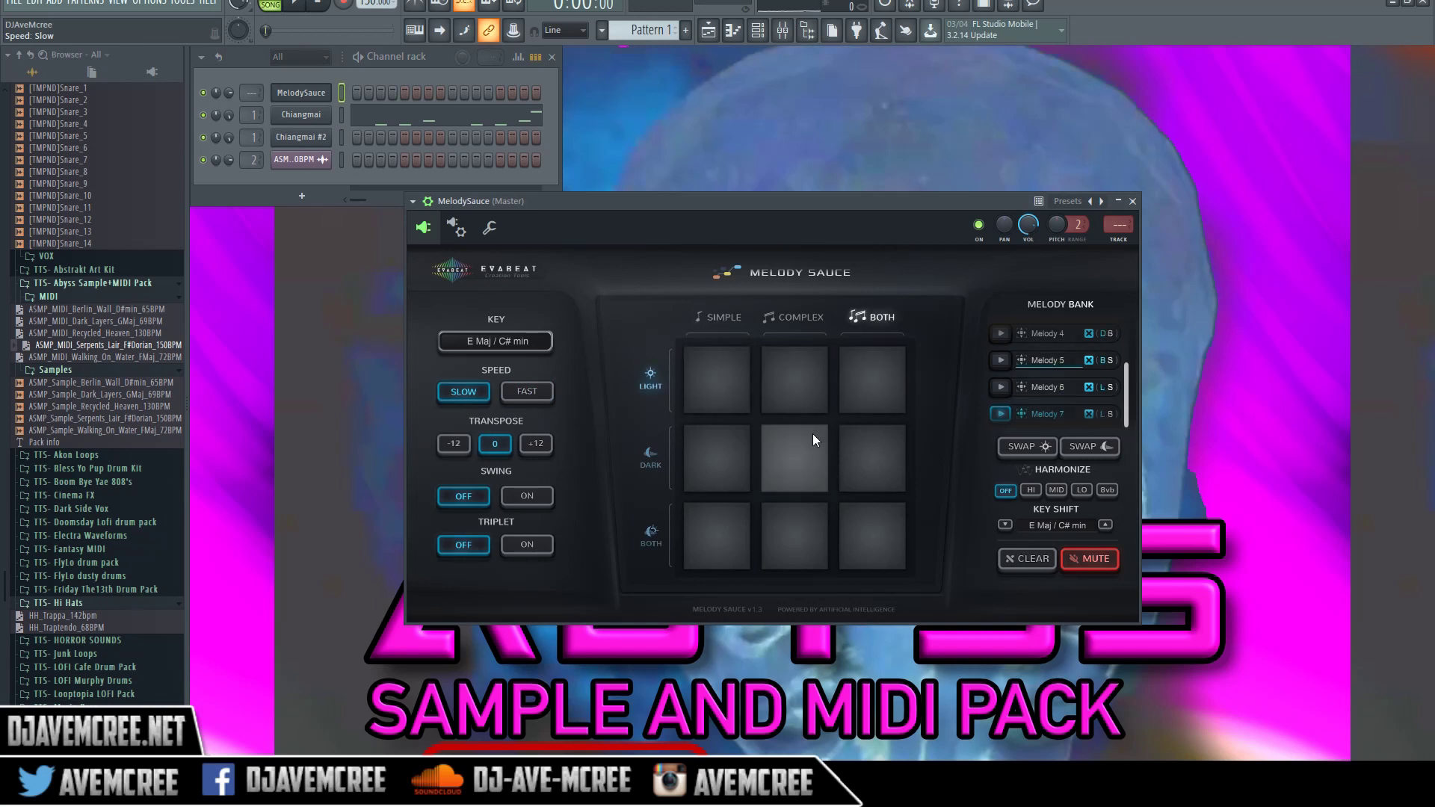
{"action": "left_click", "coordinate": [876, 532]}
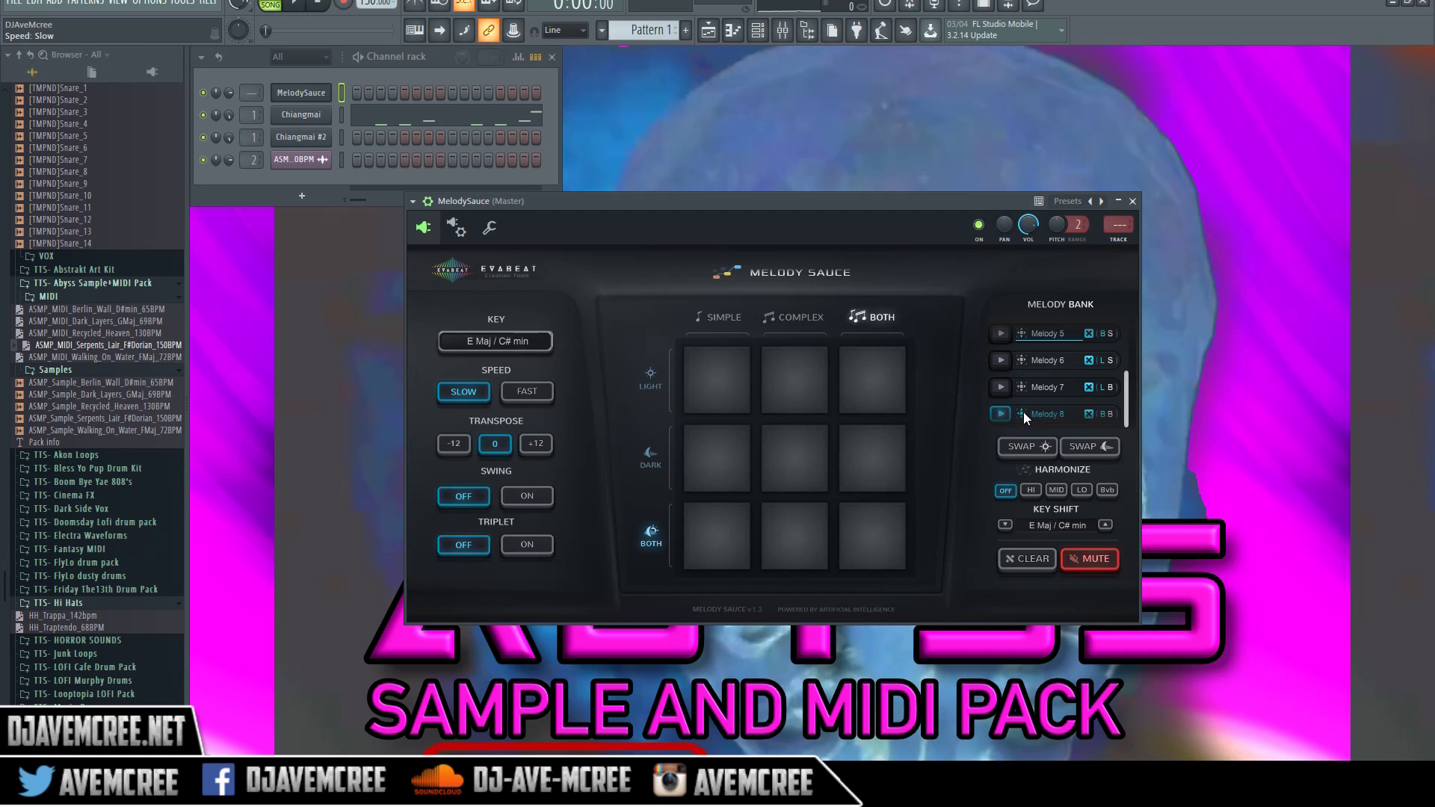
Replace the original Chiangmai channel's notes with Melody 8 and play through the whole melody in the piano roll.
{"action": "left_click_drag", "start_coordinate": [383, 110], "coordinate": [390, 117]}
{"action": "key", "text": "space"}
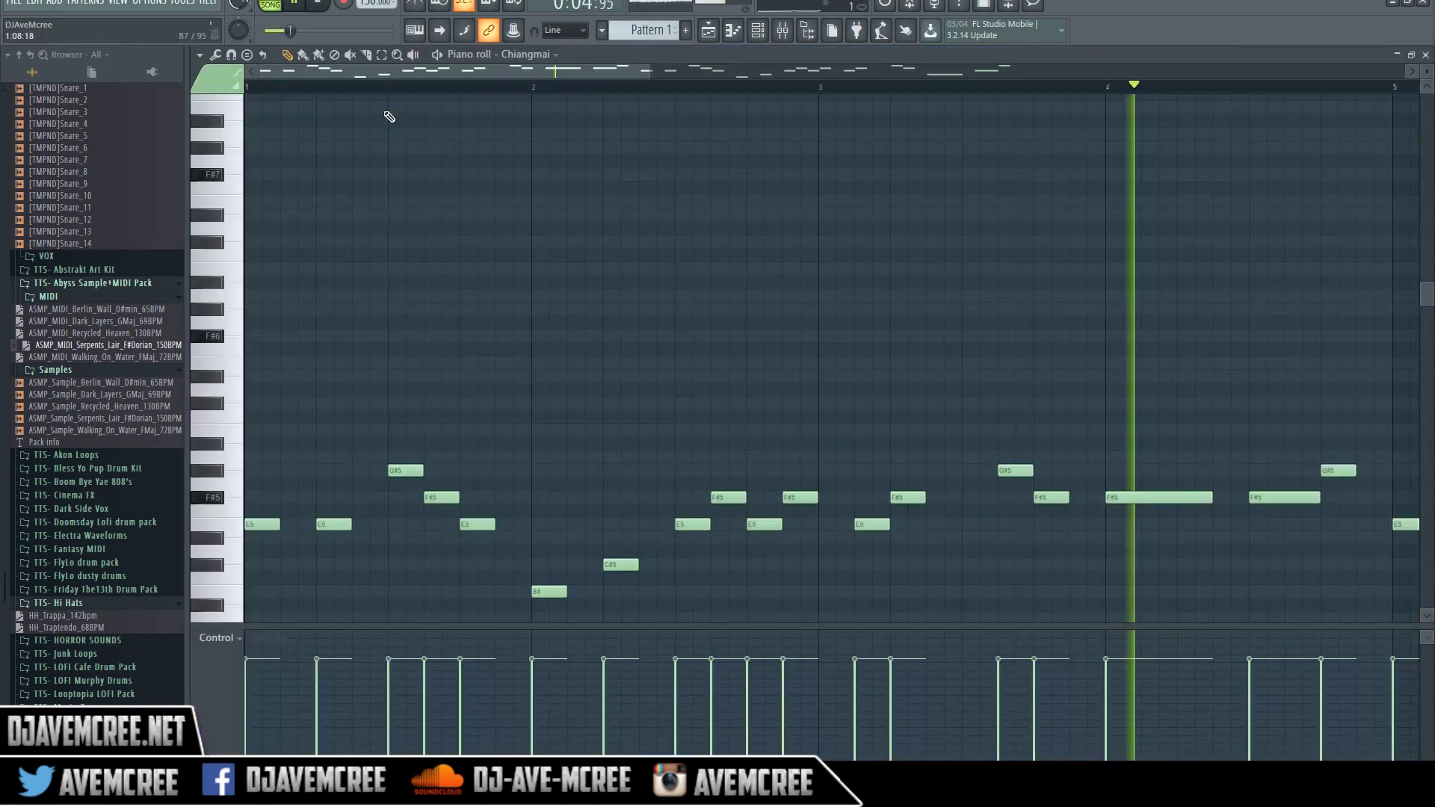
{"action": "left_click", "coordinate": [390, 117]}
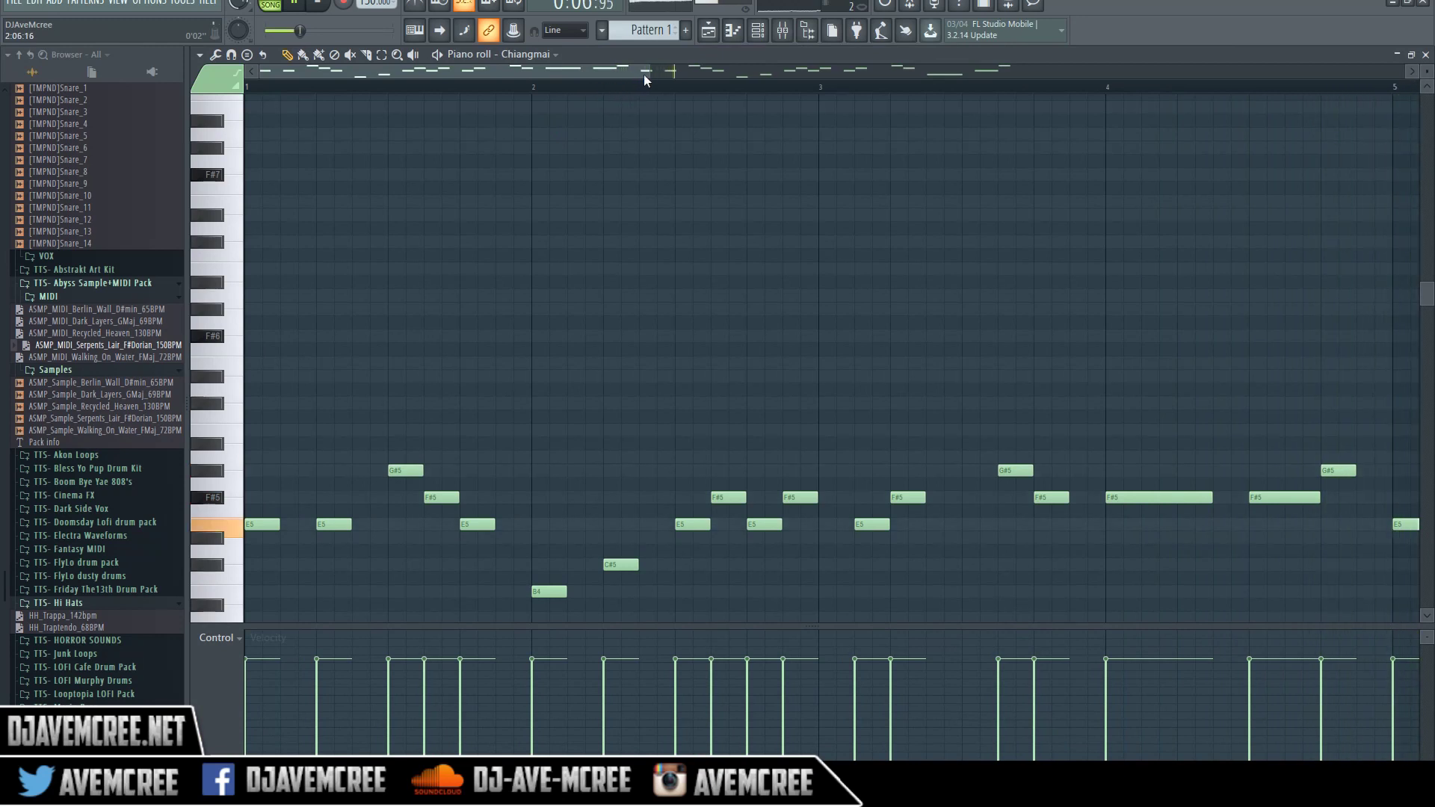
{"action": "left_click_drag", "start_coordinate": [825, 75], "coordinate": [1025, 71]}
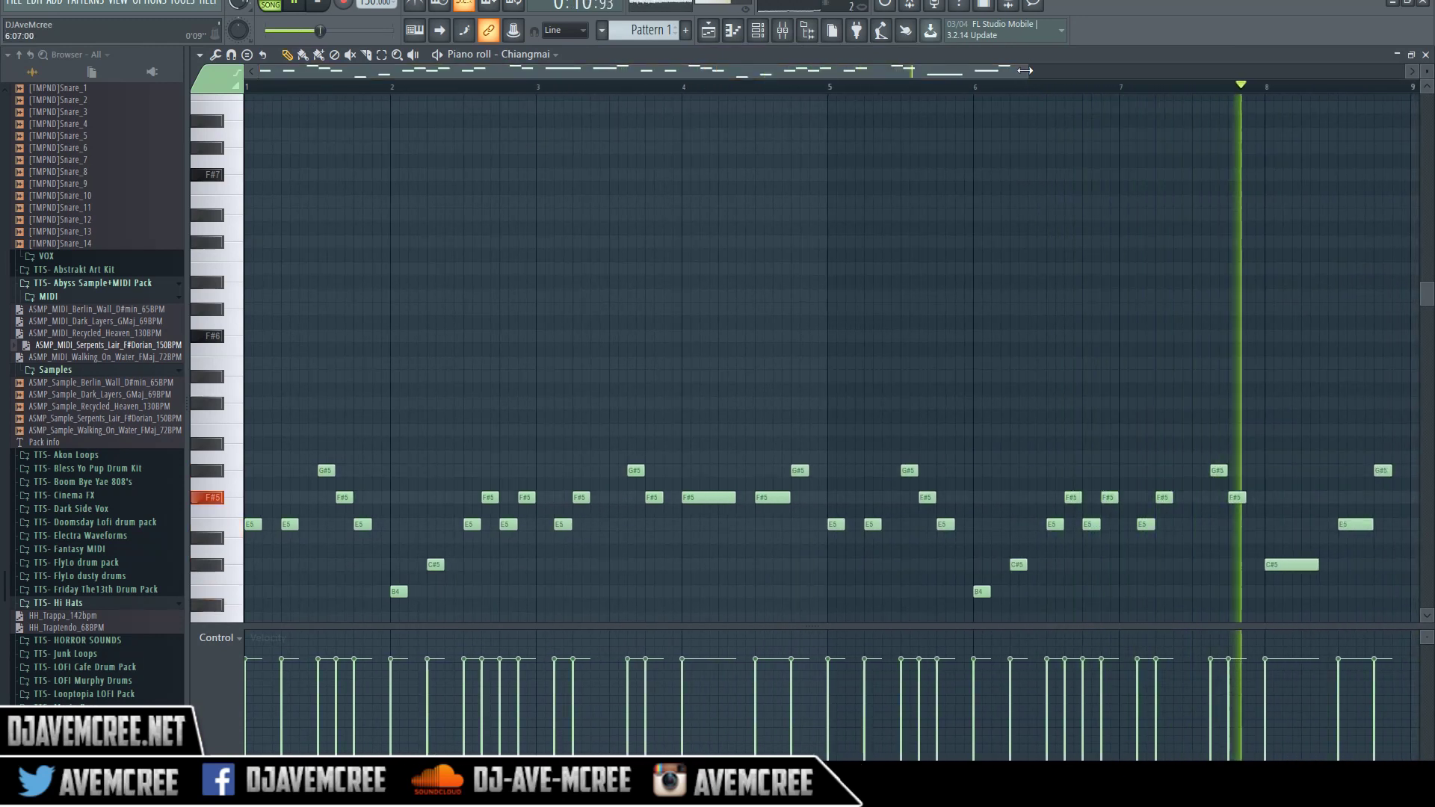
{"action": "left_click_drag", "start_coordinate": [1025, 71], "coordinate": [1250, 75]}
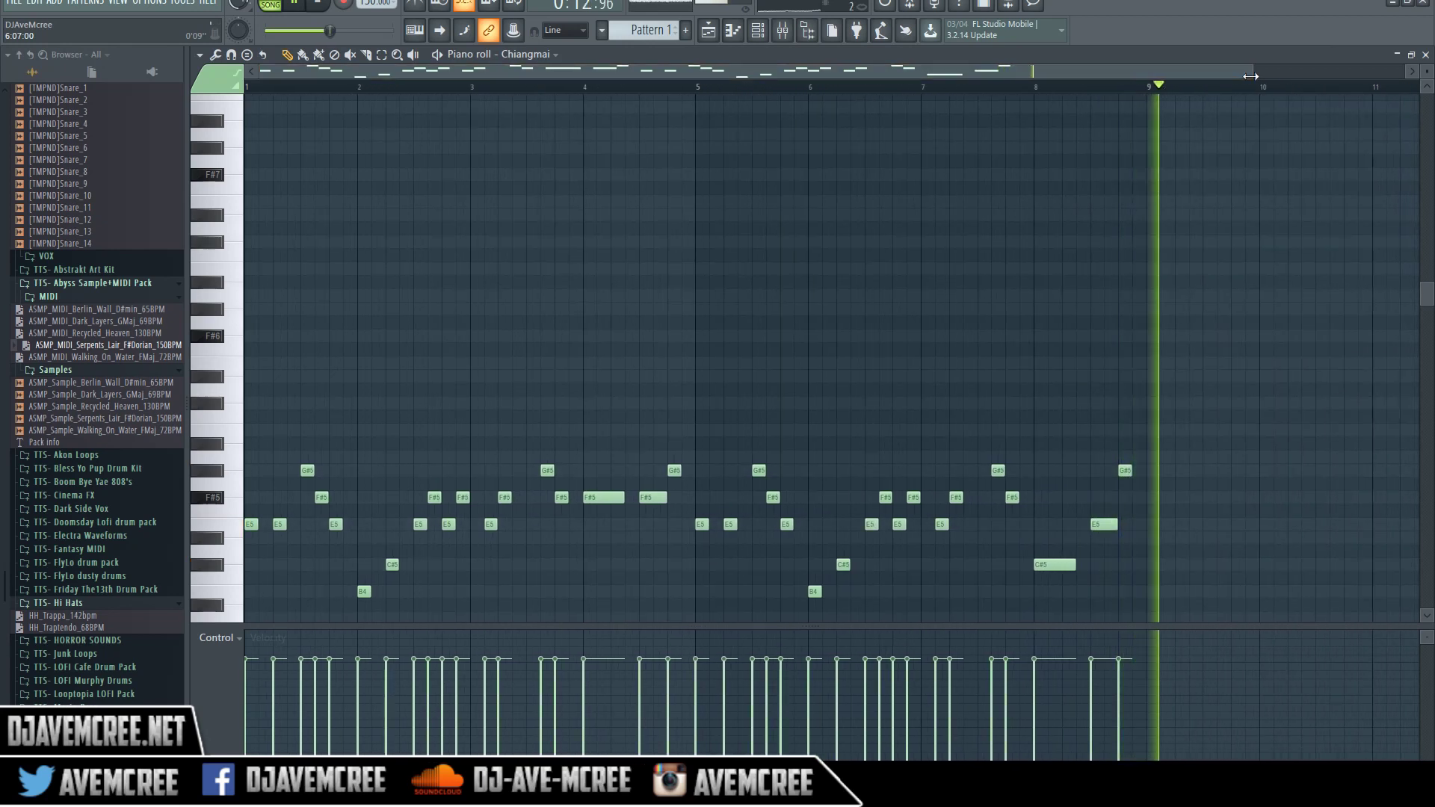
{"action": "key", "text": "space"}
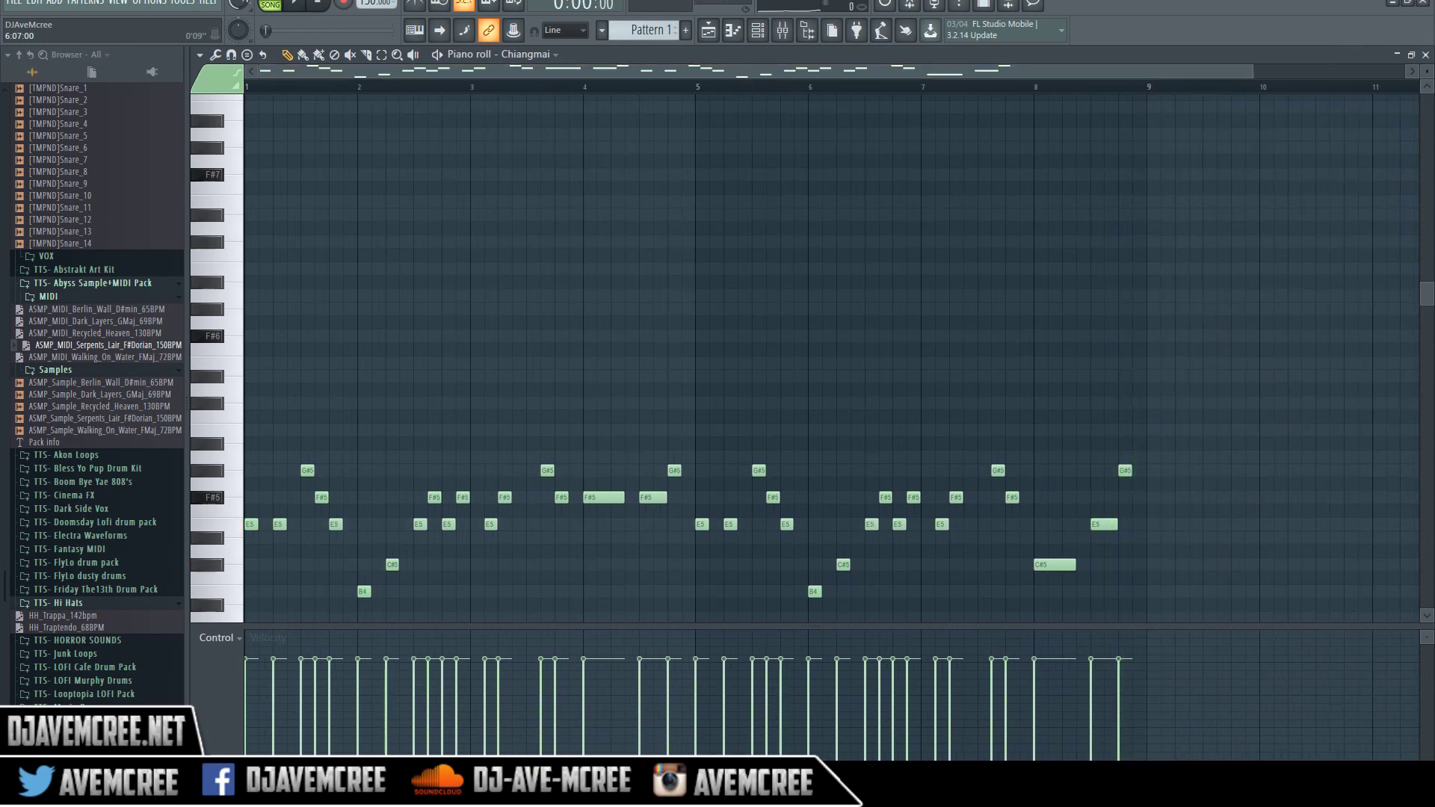
{"action": "left_click", "coordinate": [1426, 55]}
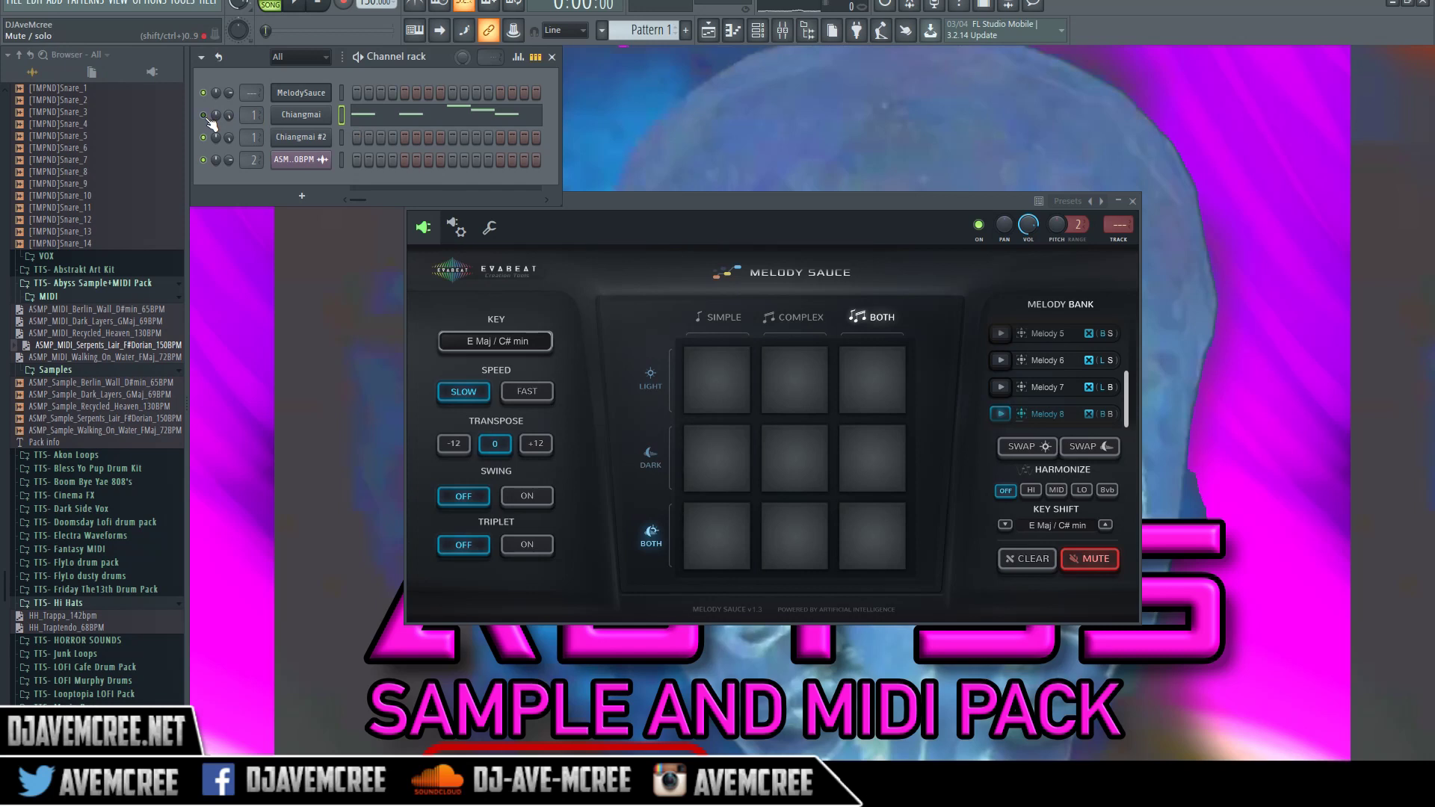
Clear the Melody Sauce melody bank and select the Chiangmai #2 channel.
{"action": "left_click", "coordinate": [1038, 559]}
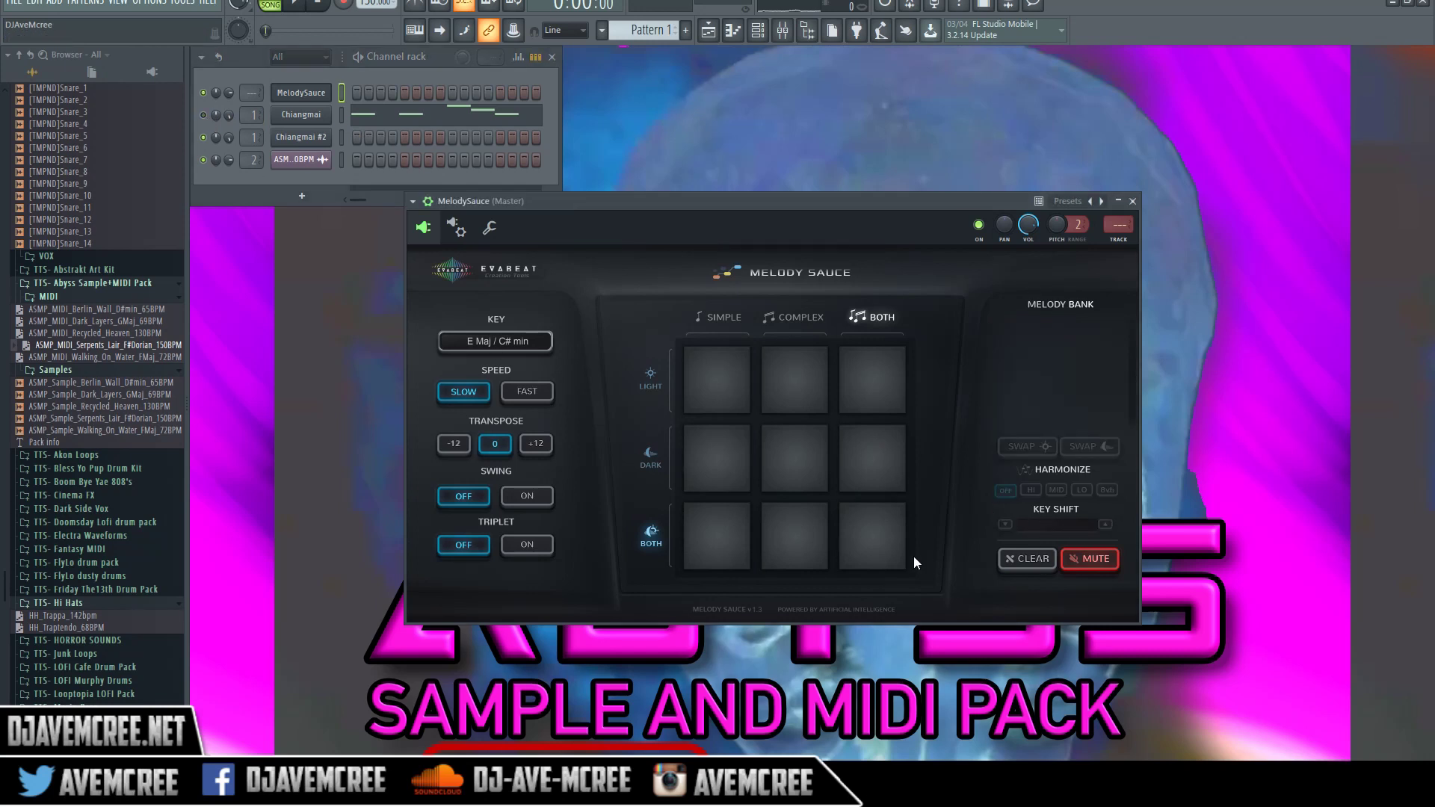
{"action": "left_click", "coordinate": [342, 137]}
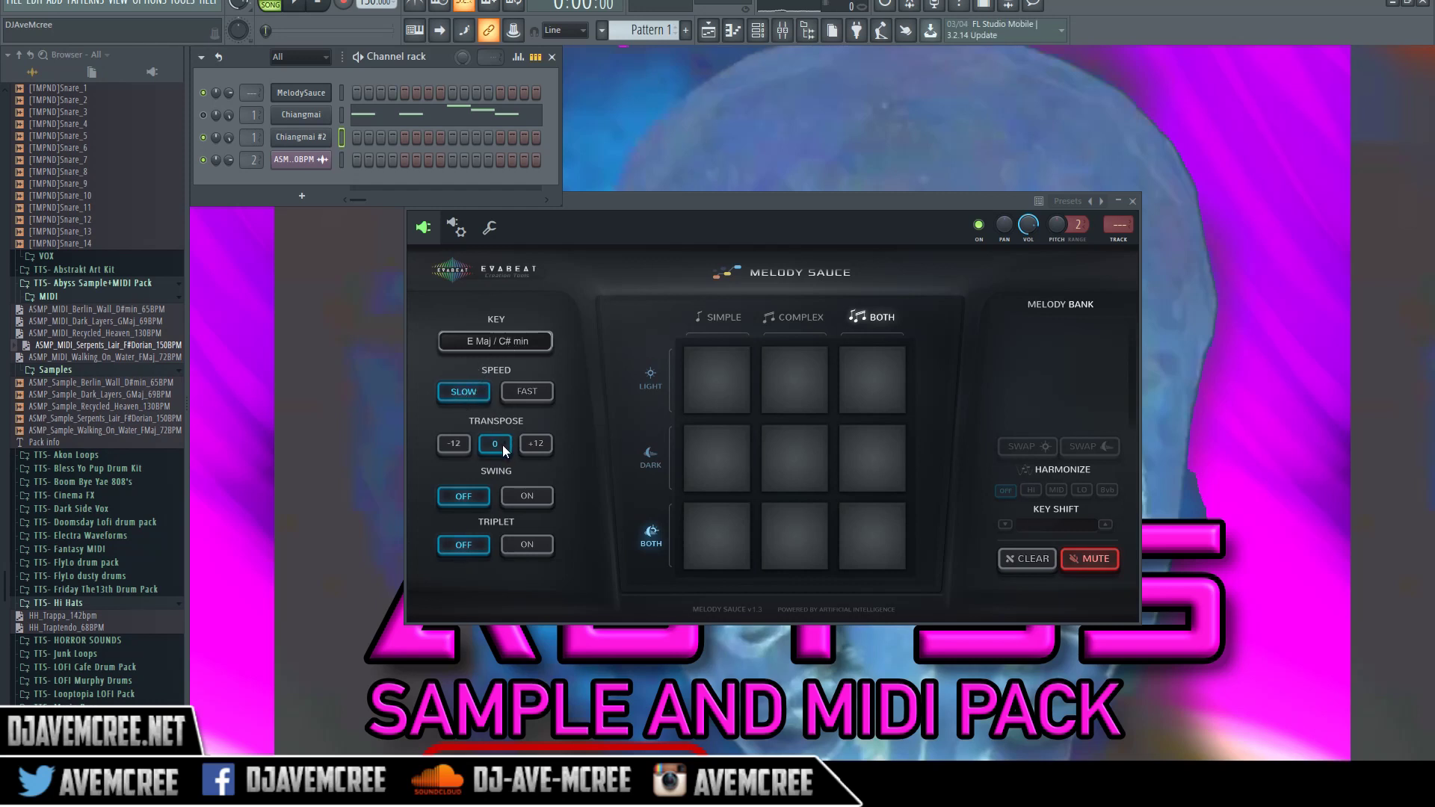
Set Transpose to -12 and generate one Both Both, one Both Simple and one Dark Complex melody.
{"action": "left_click", "coordinate": [451, 446]}
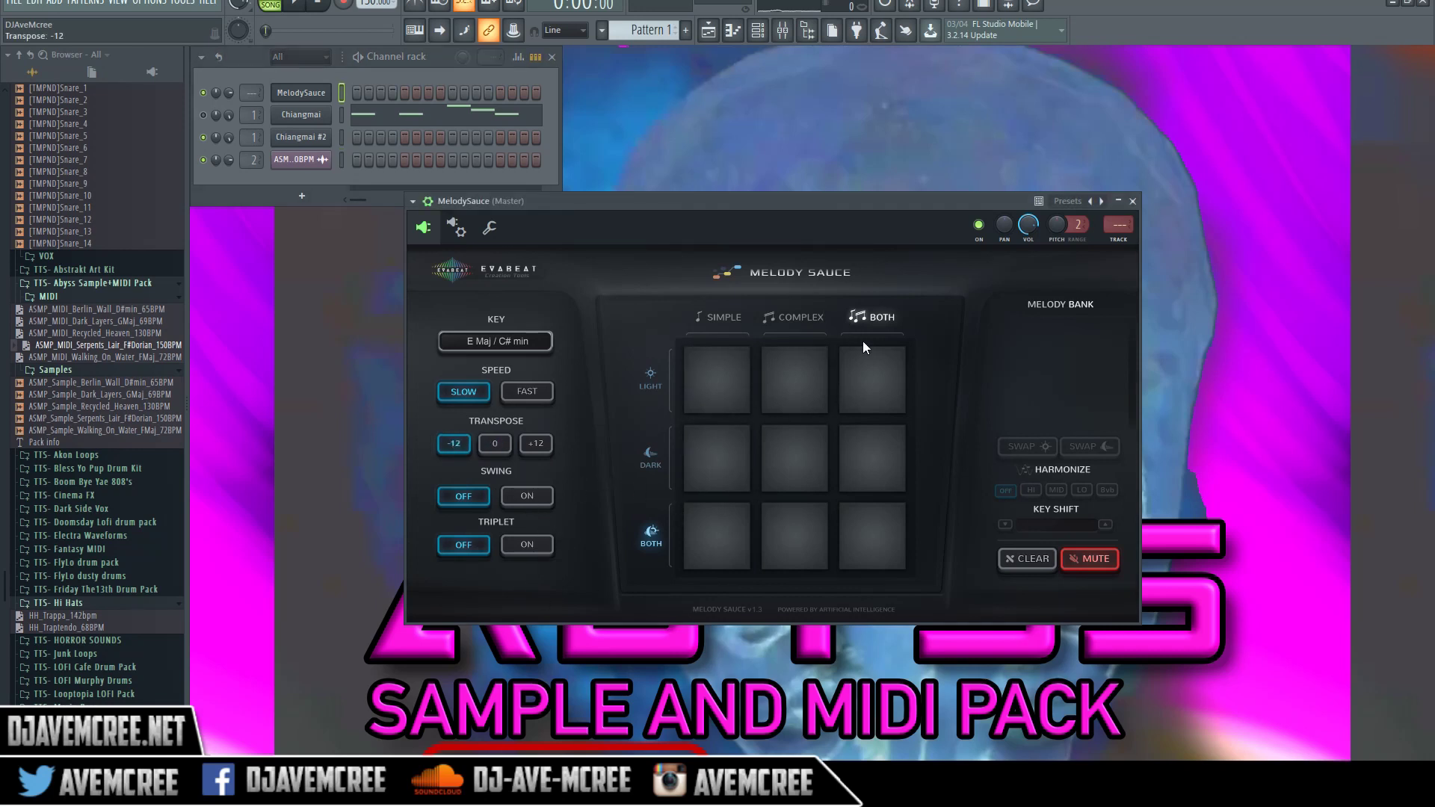
{"action": "left_click", "coordinate": [877, 521]}
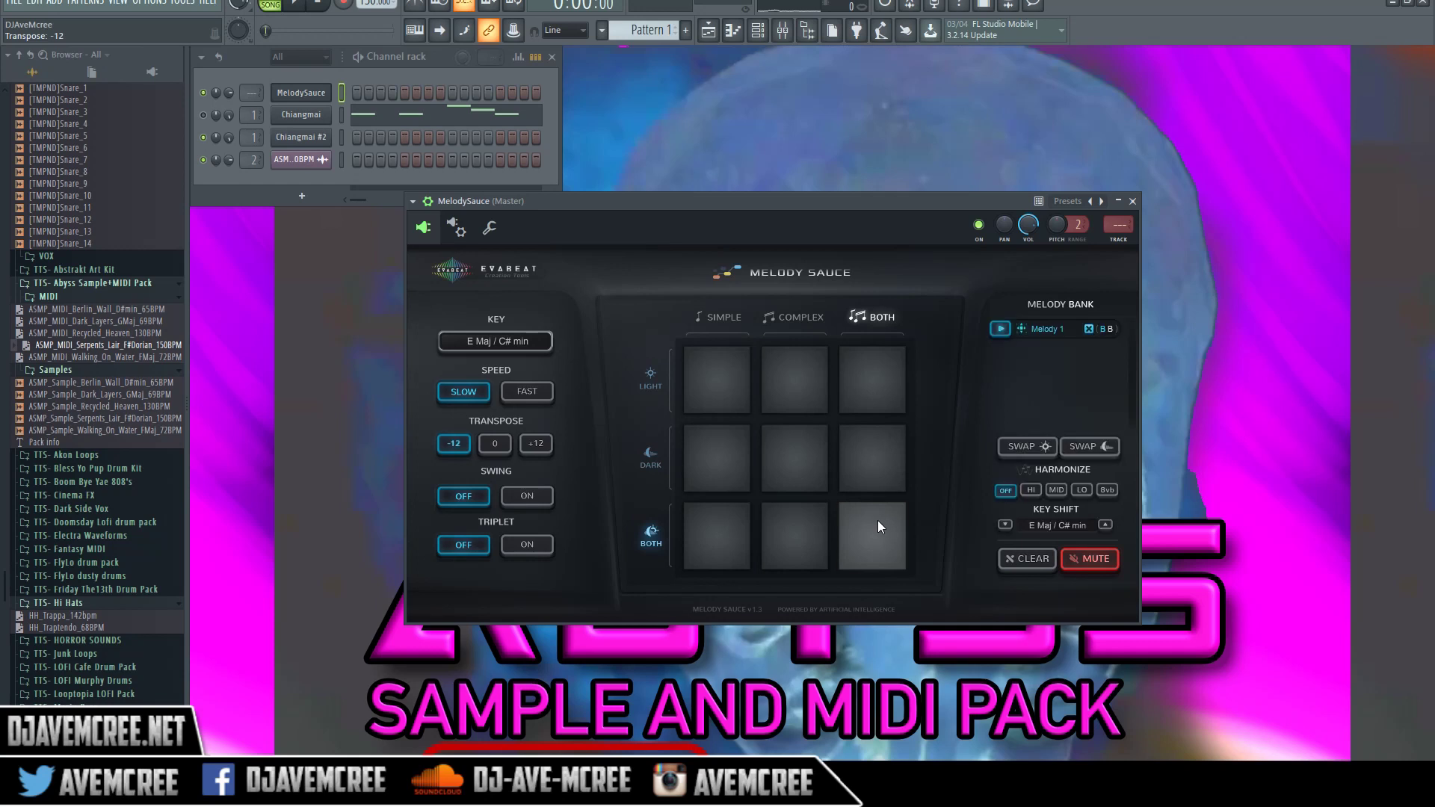
{"action": "left_click", "coordinate": [725, 526]}
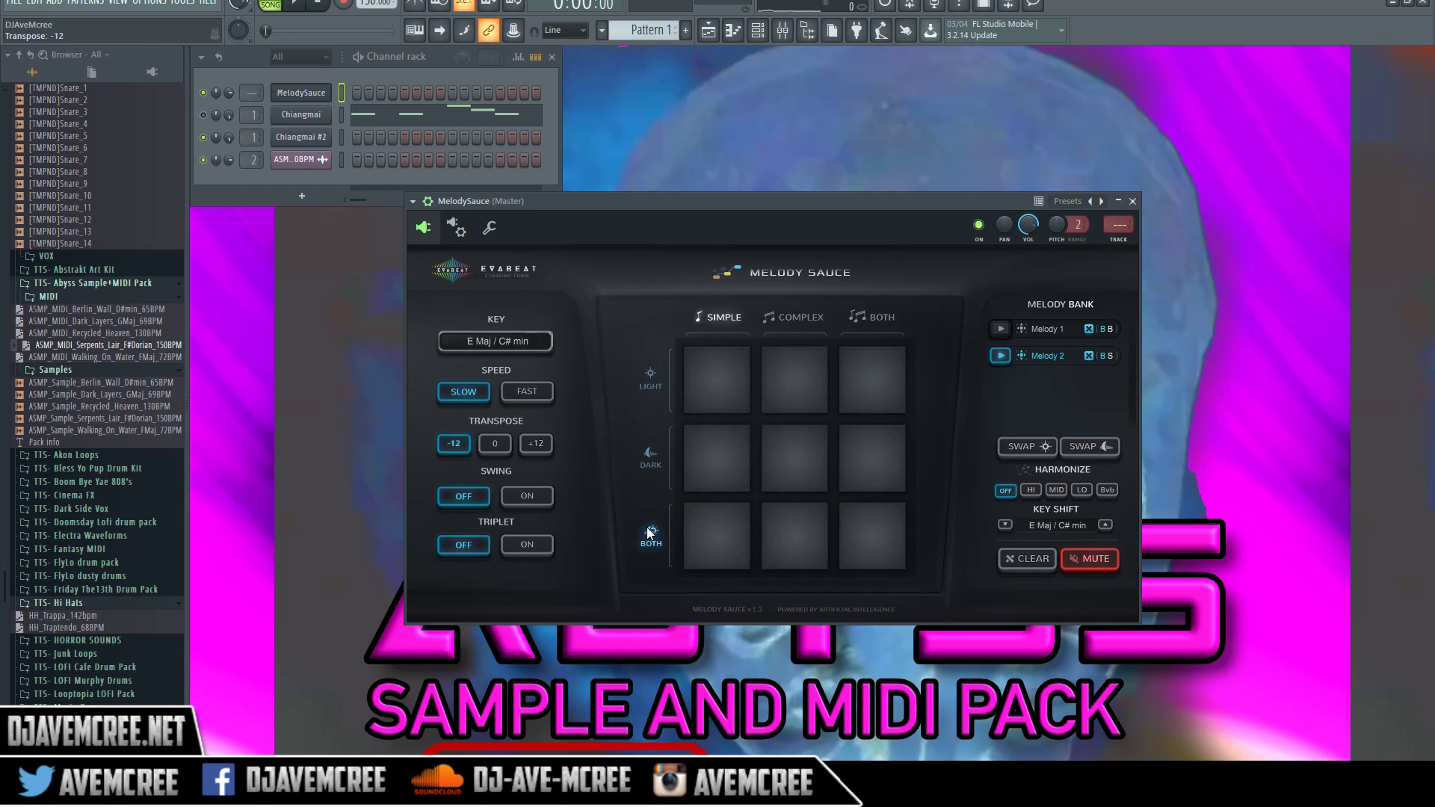
{"action": "left_click", "coordinate": [783, 466]}
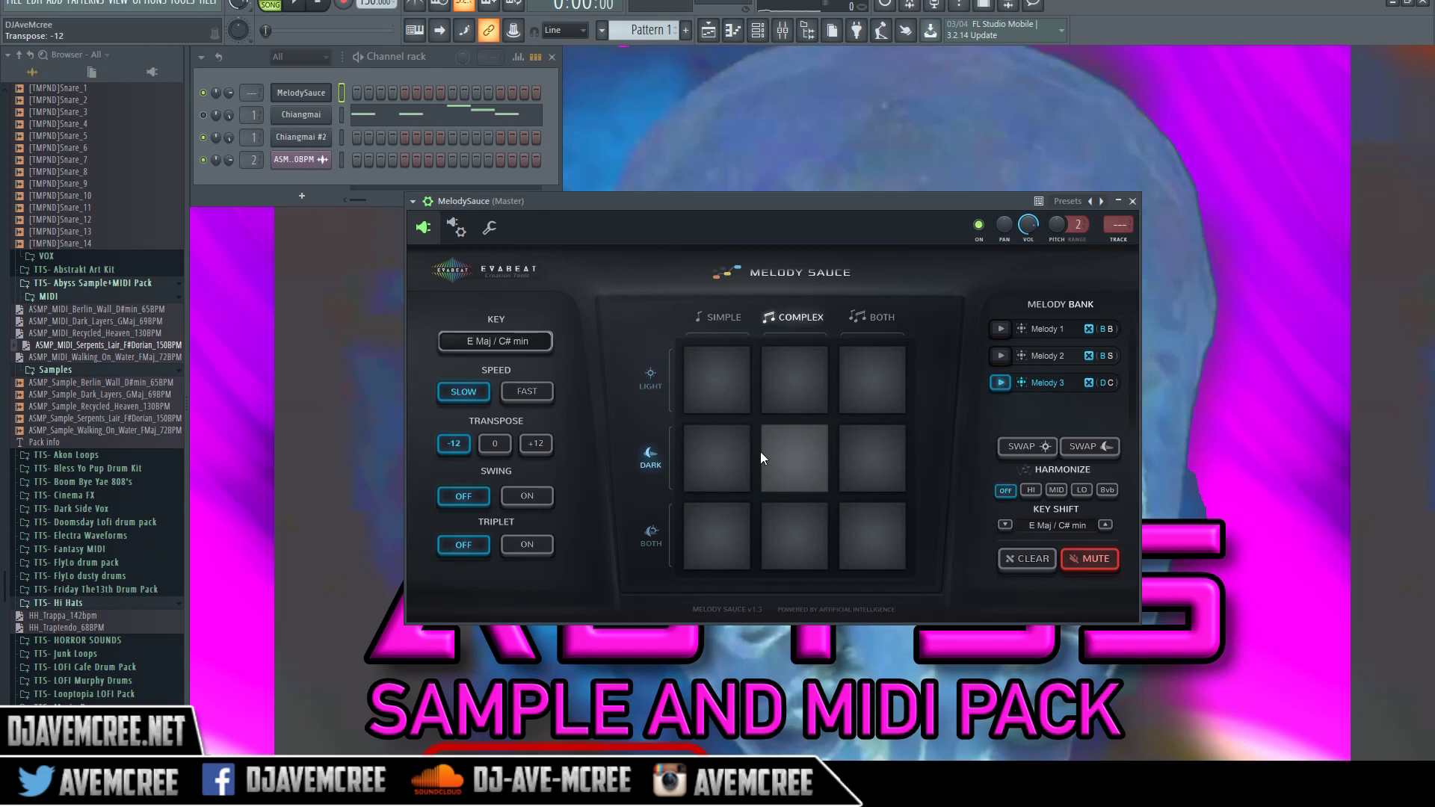
Route MelodySauce into the Chiangmai #2 channel by setting MelodySauce's MIDI output port and Chiangmai #2's MIDI input port to 3.
{"action": "left_click", "coordinate": [455, 228]}
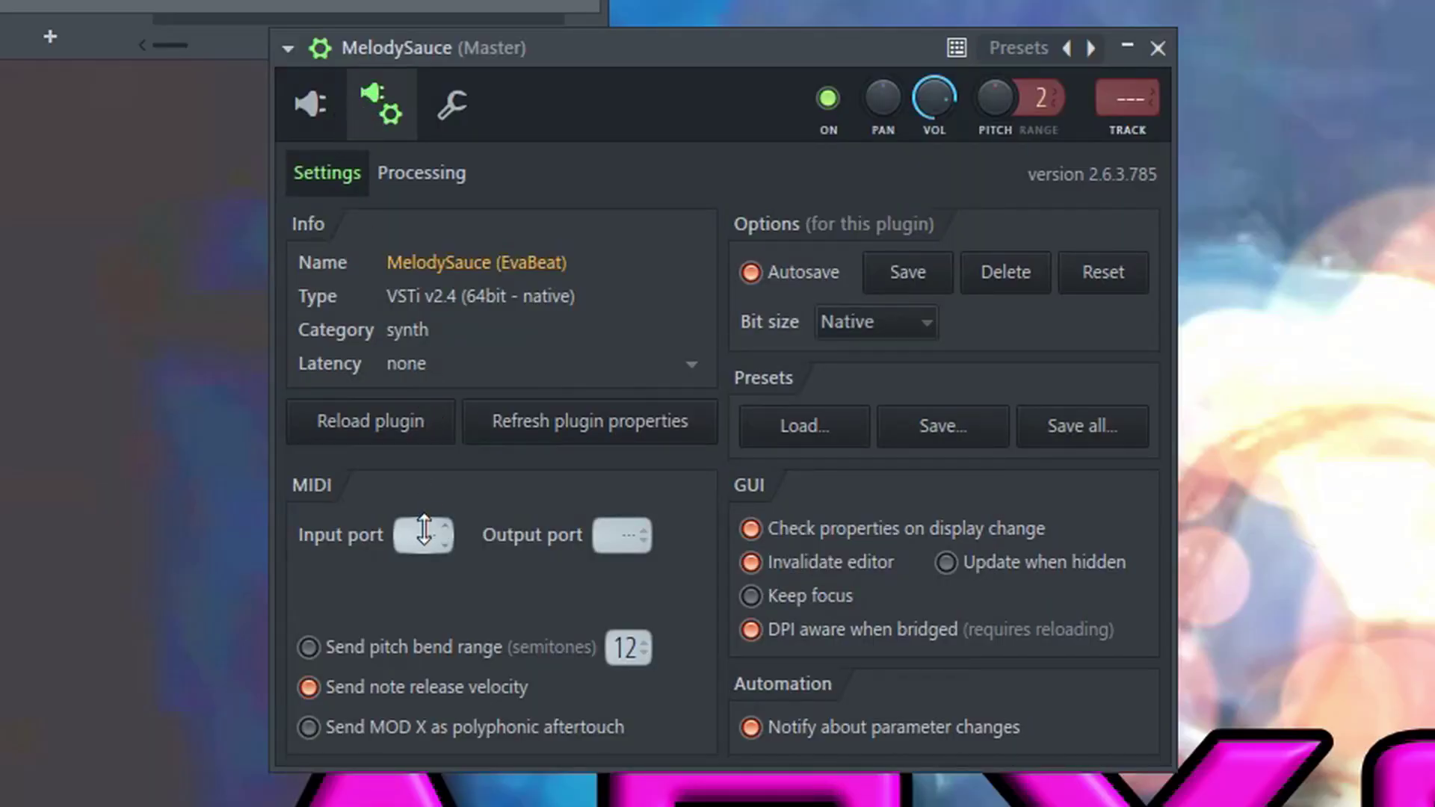
{"action": "left_click_drag", "start_coordinate": [612, 527], "coordinate": [612, 523]}
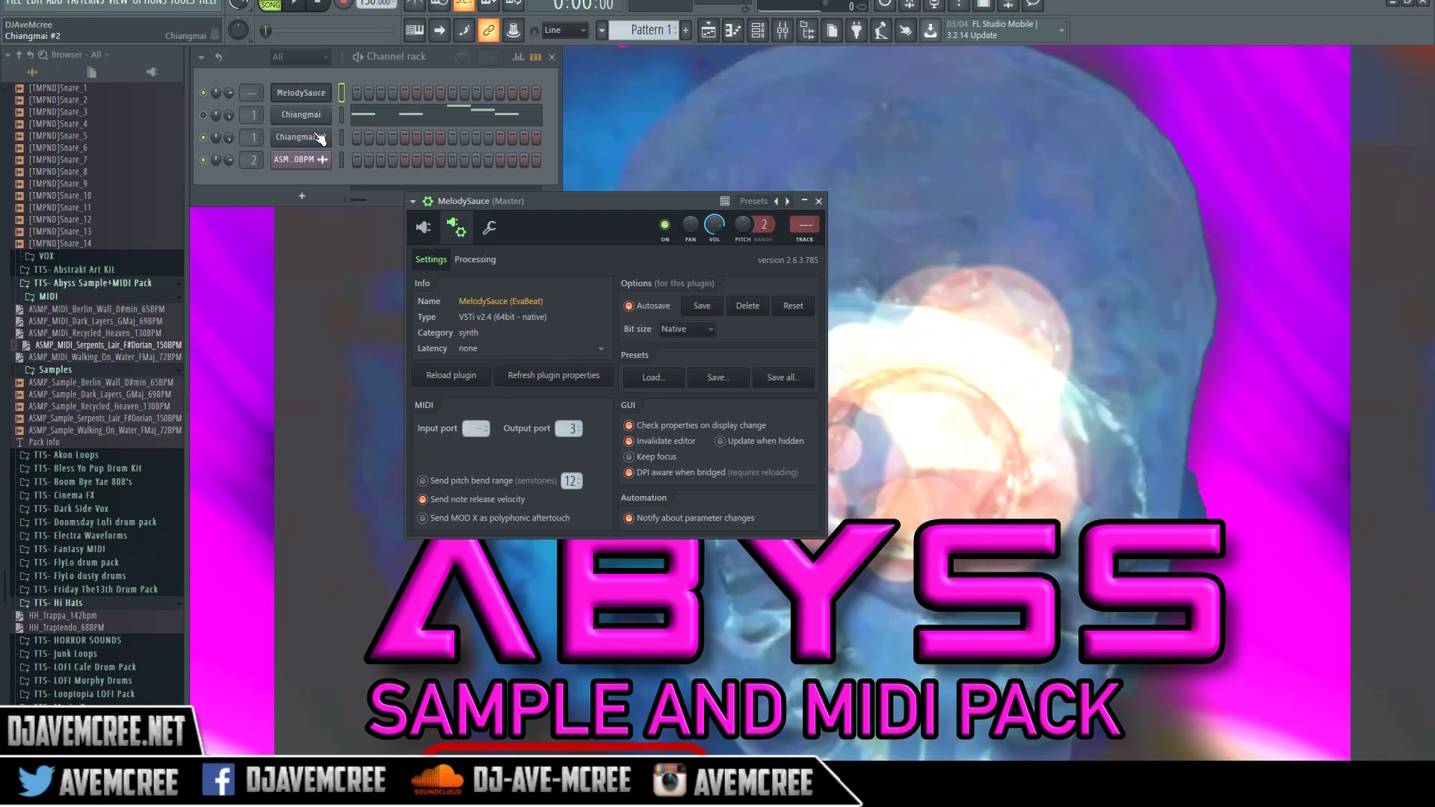
{"action": "left_click", "coordinate": [318, 138]}
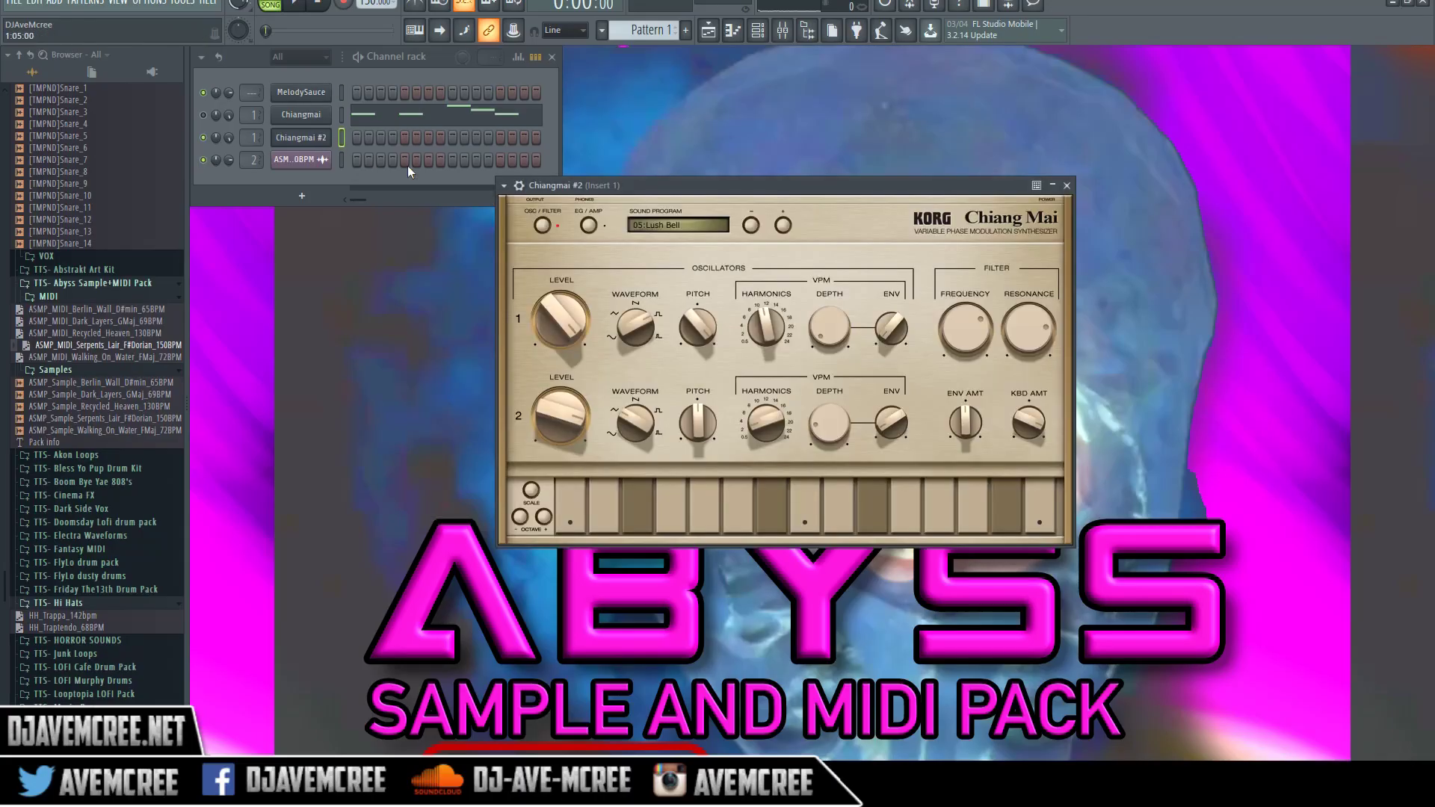
{"action": "left_click", "coordinate": [521, 192]}
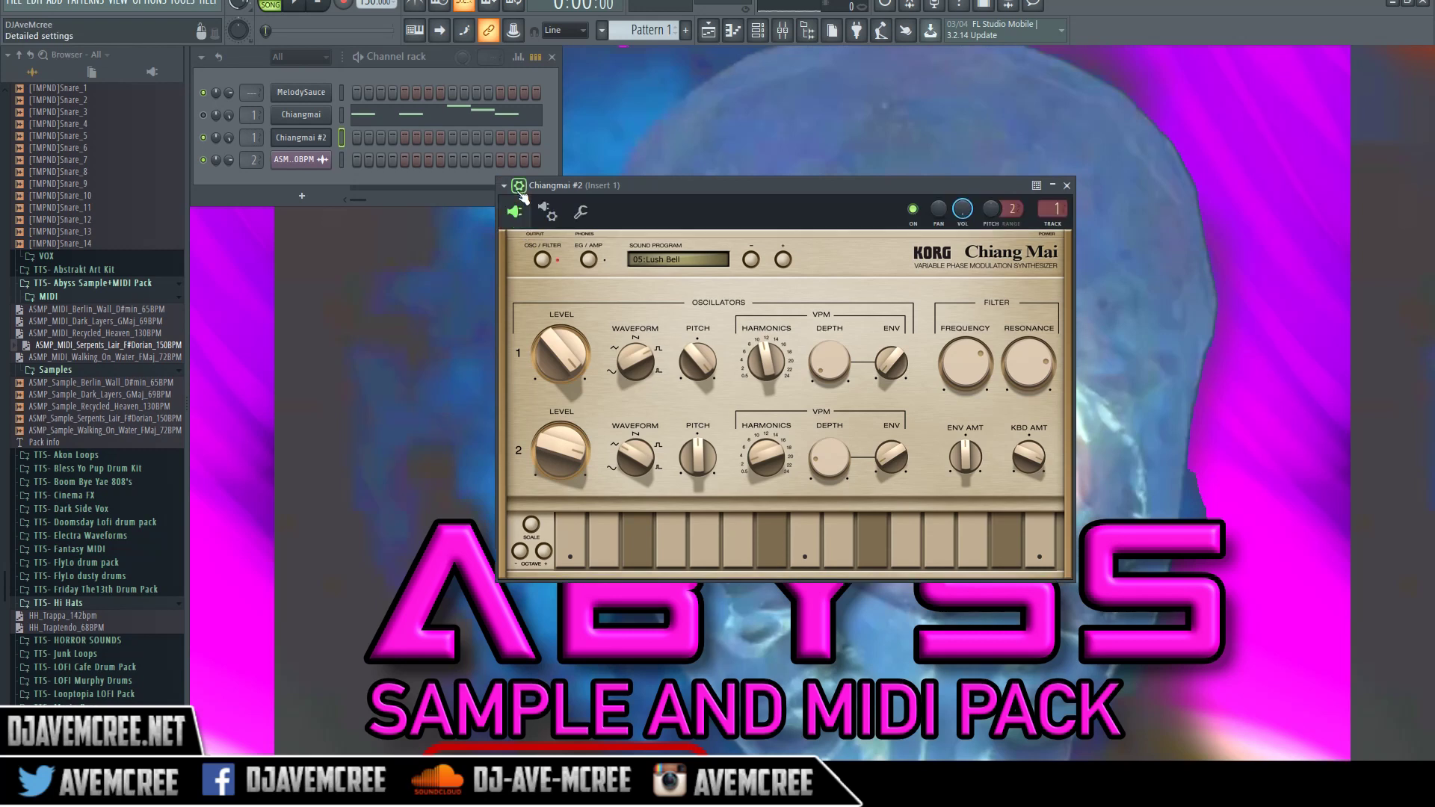
{"action": "left_click", "coordinate": [551, 214]}
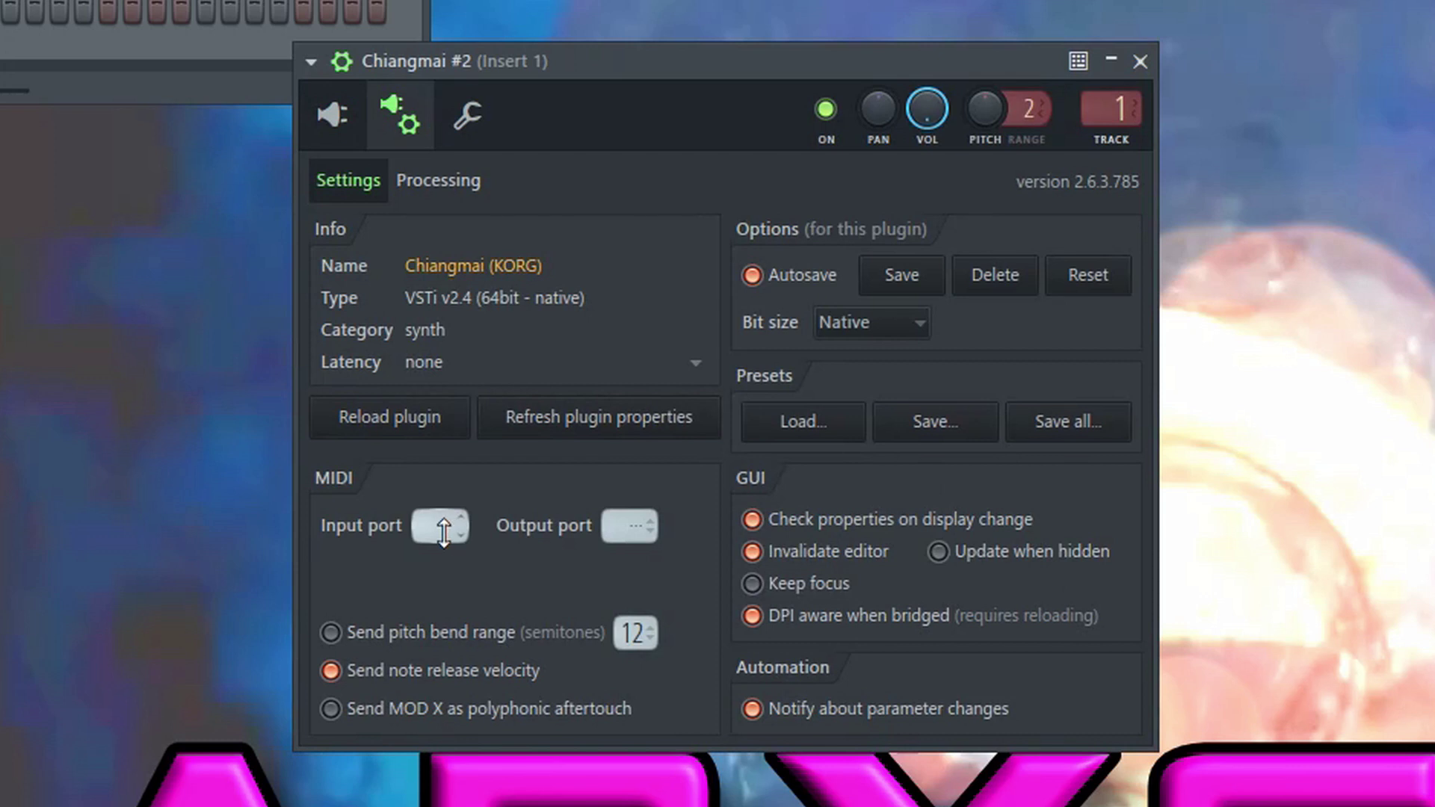
{"action": "scroll", "coordinate": [442, 527], "scroll_direction": "up", "scroll_amount": 4}
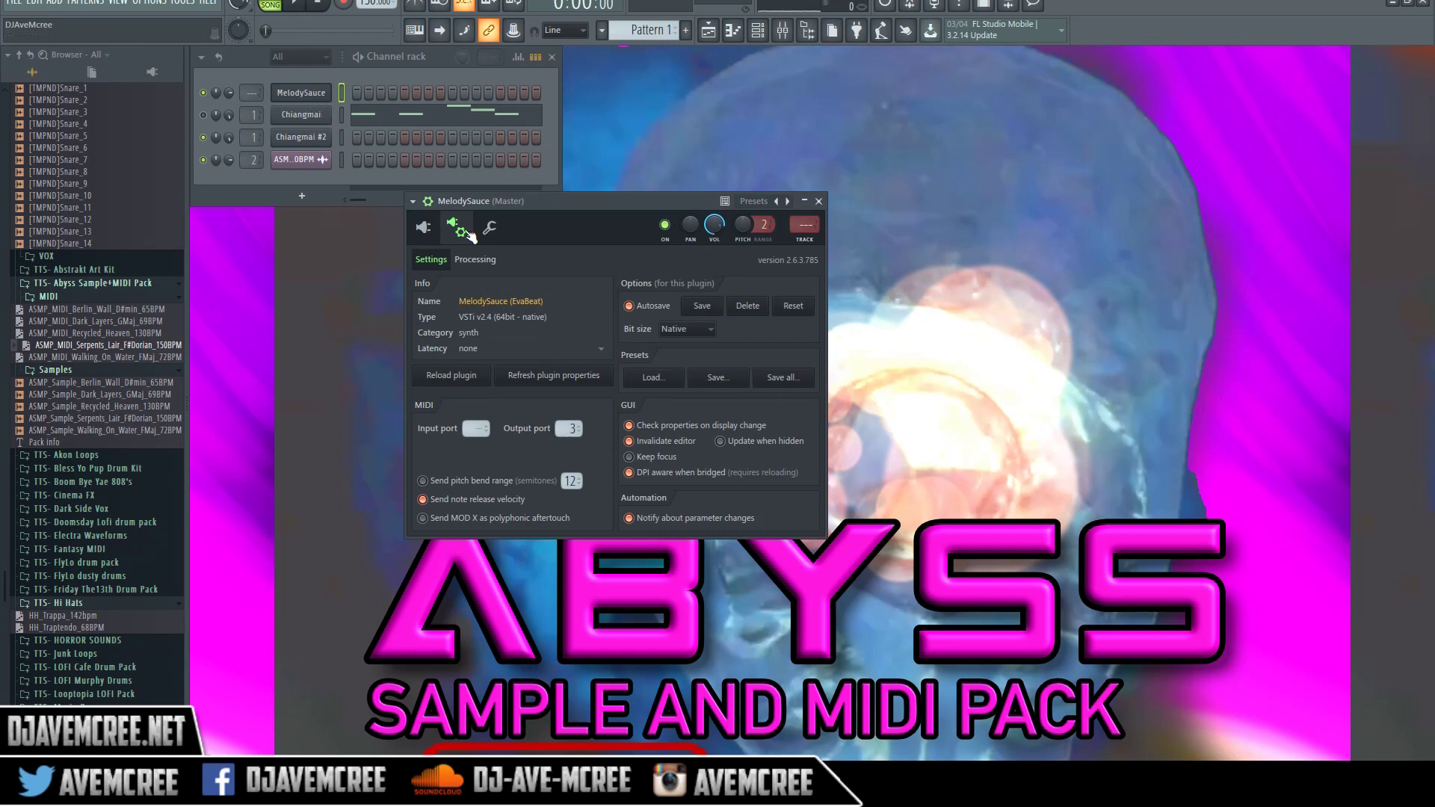
{"action": "left_click", "coordinate": [320, 140]}
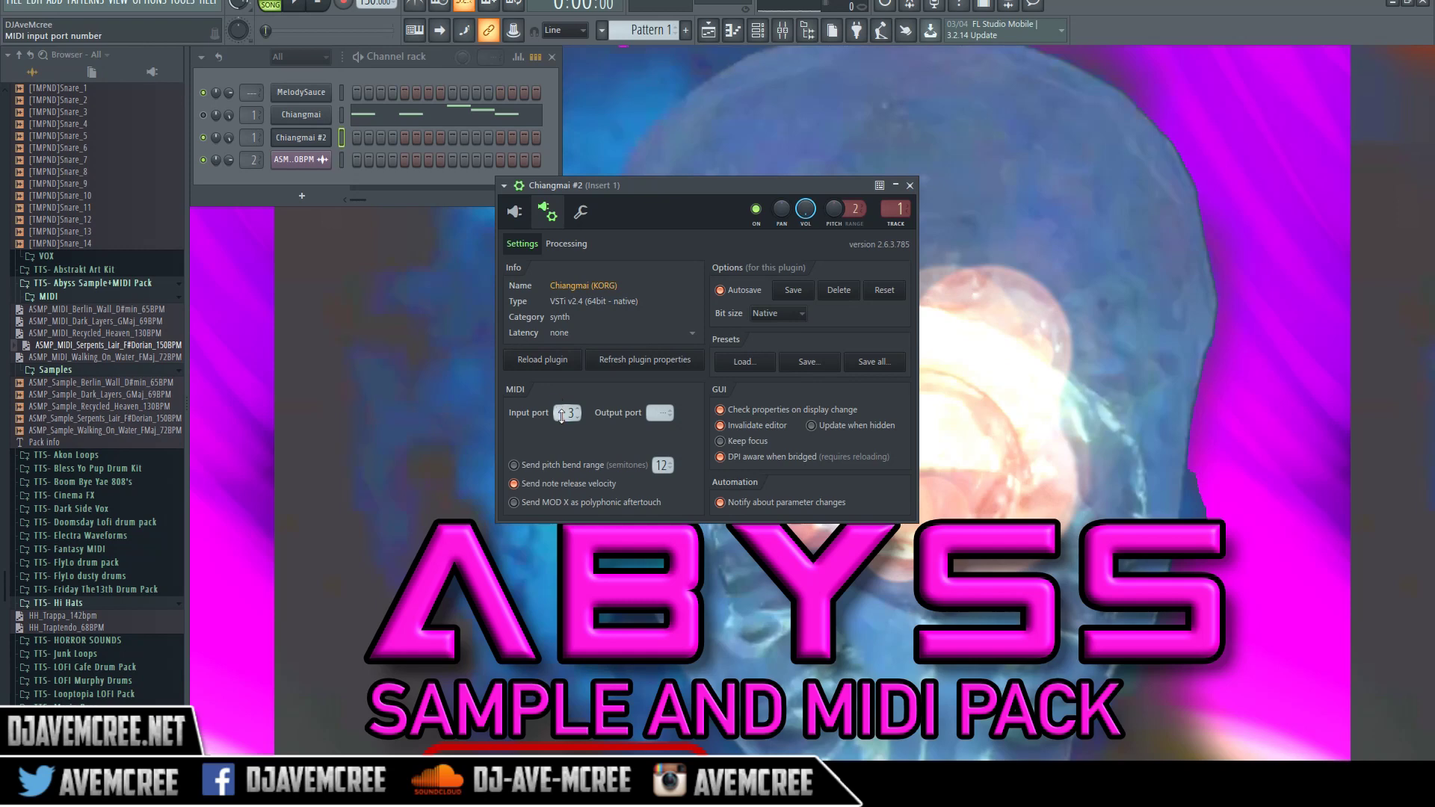
{"action": "left_click", "coordinate": [514, 211]}
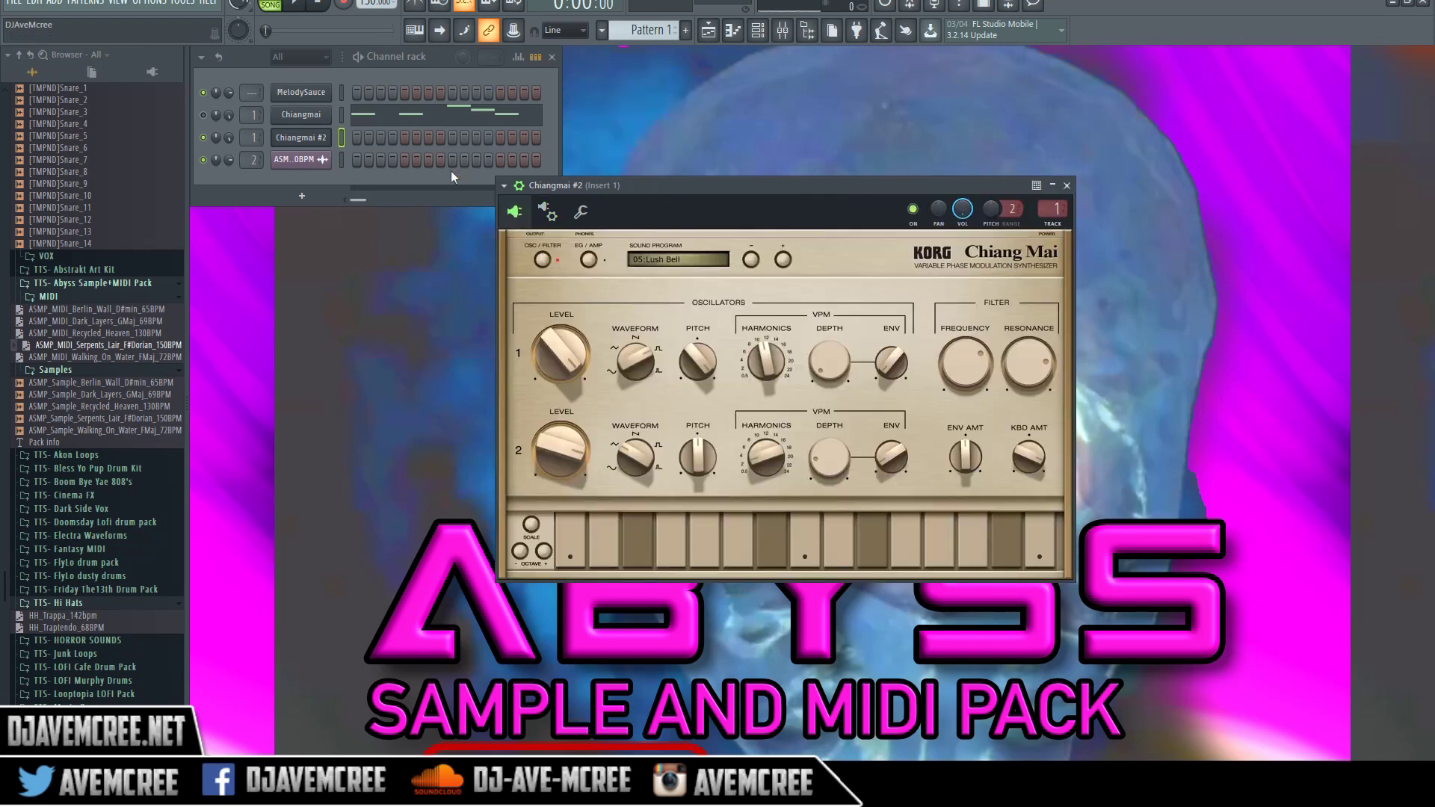
Return to MelodySauce's melody generator and audition Melody 3, Melody 2 and Melody 1 from the melody bank.
{"action": "left_click", "coordinate": [300, 95]}
{"action": "left_click", "coordinate": [423, 228]}
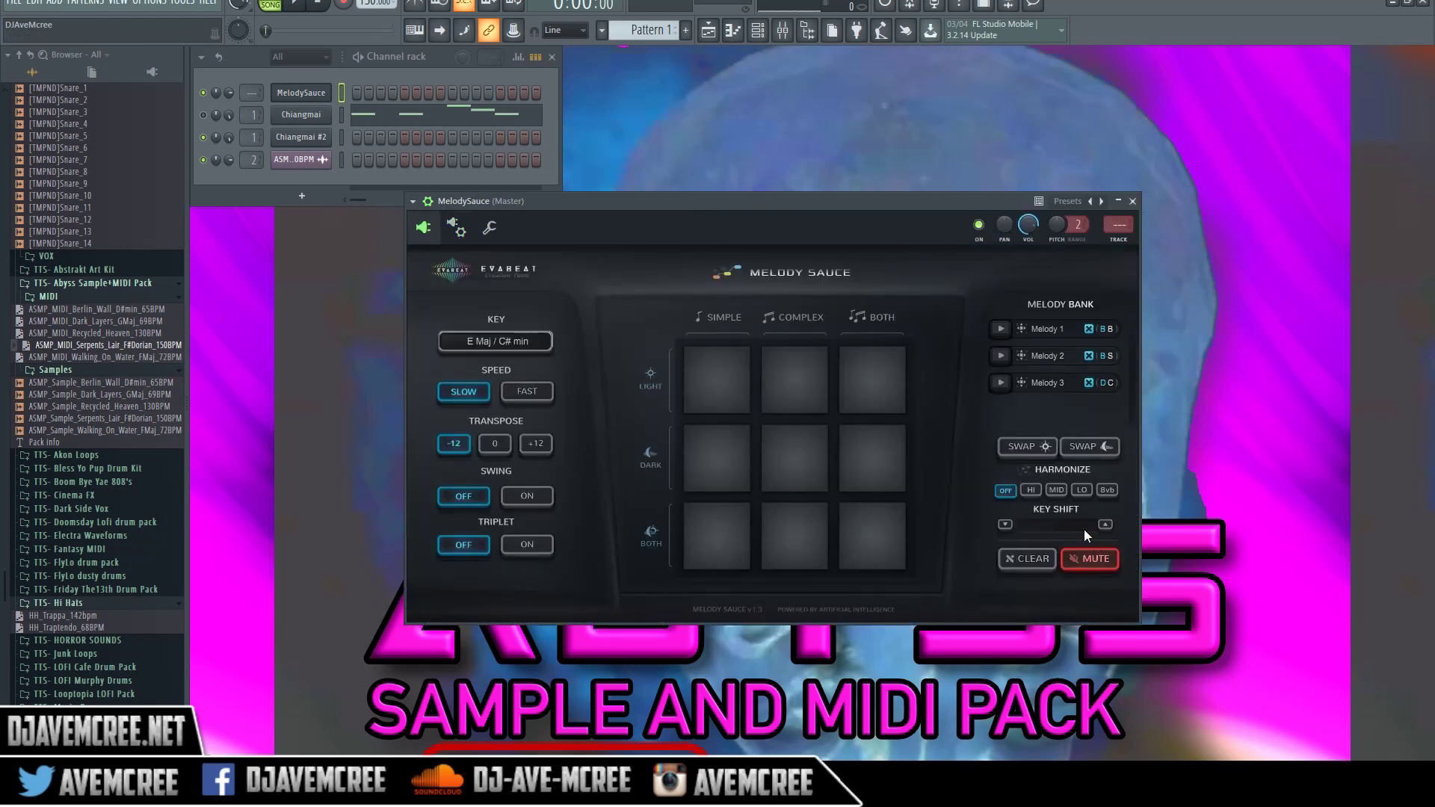
{"action": "left_click", "coordinate": [1001, 382]}
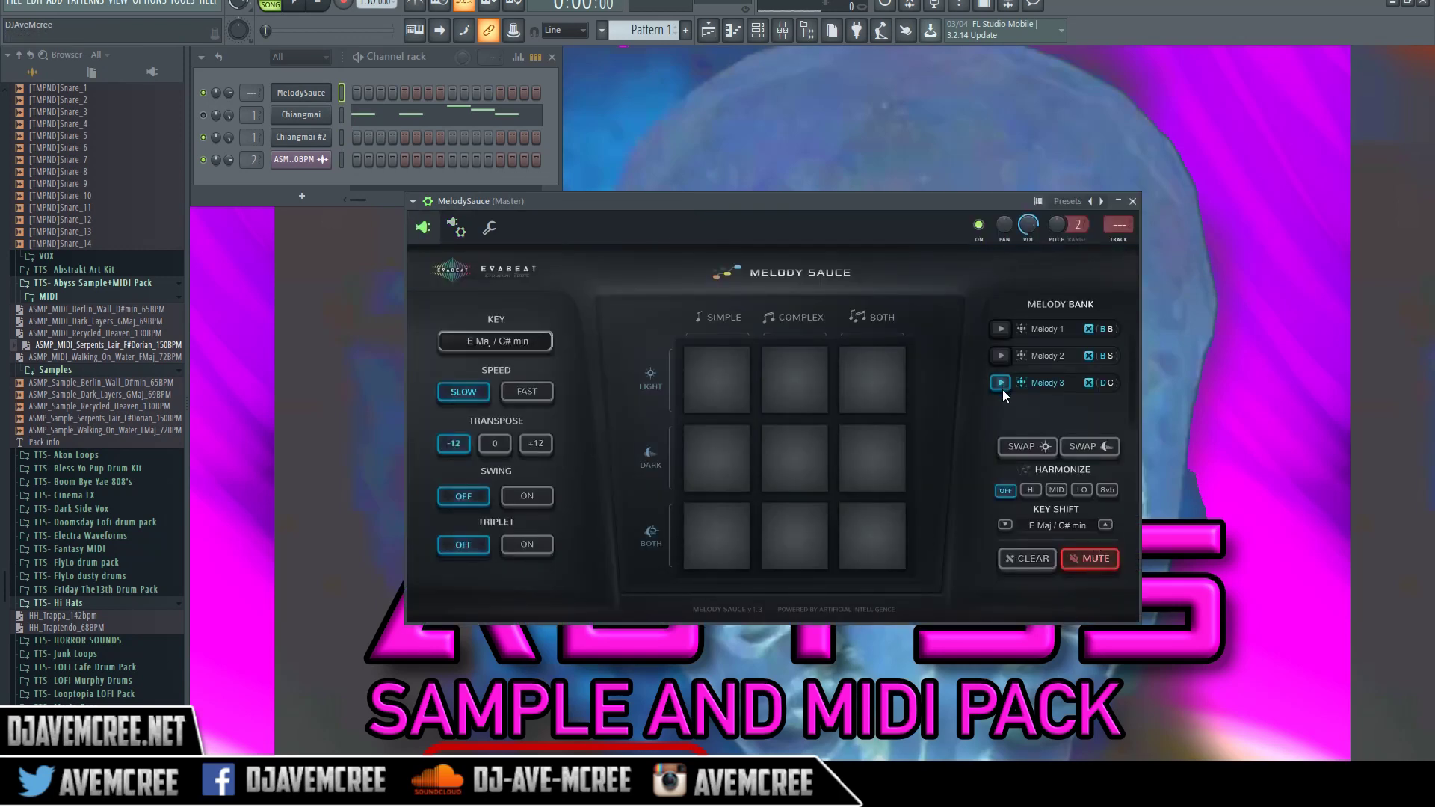
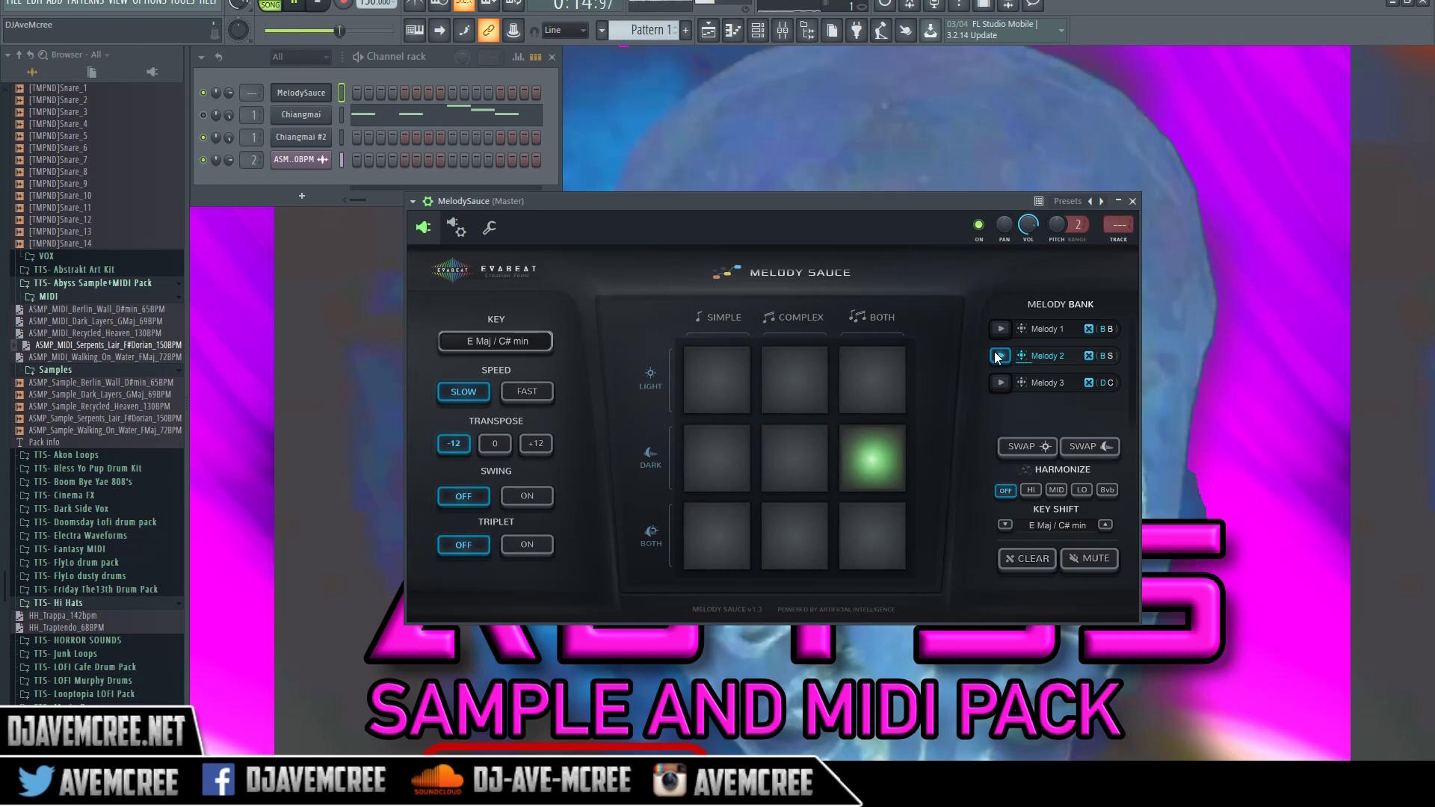
{"action": "left_click", "coordinate": [994, 351]}
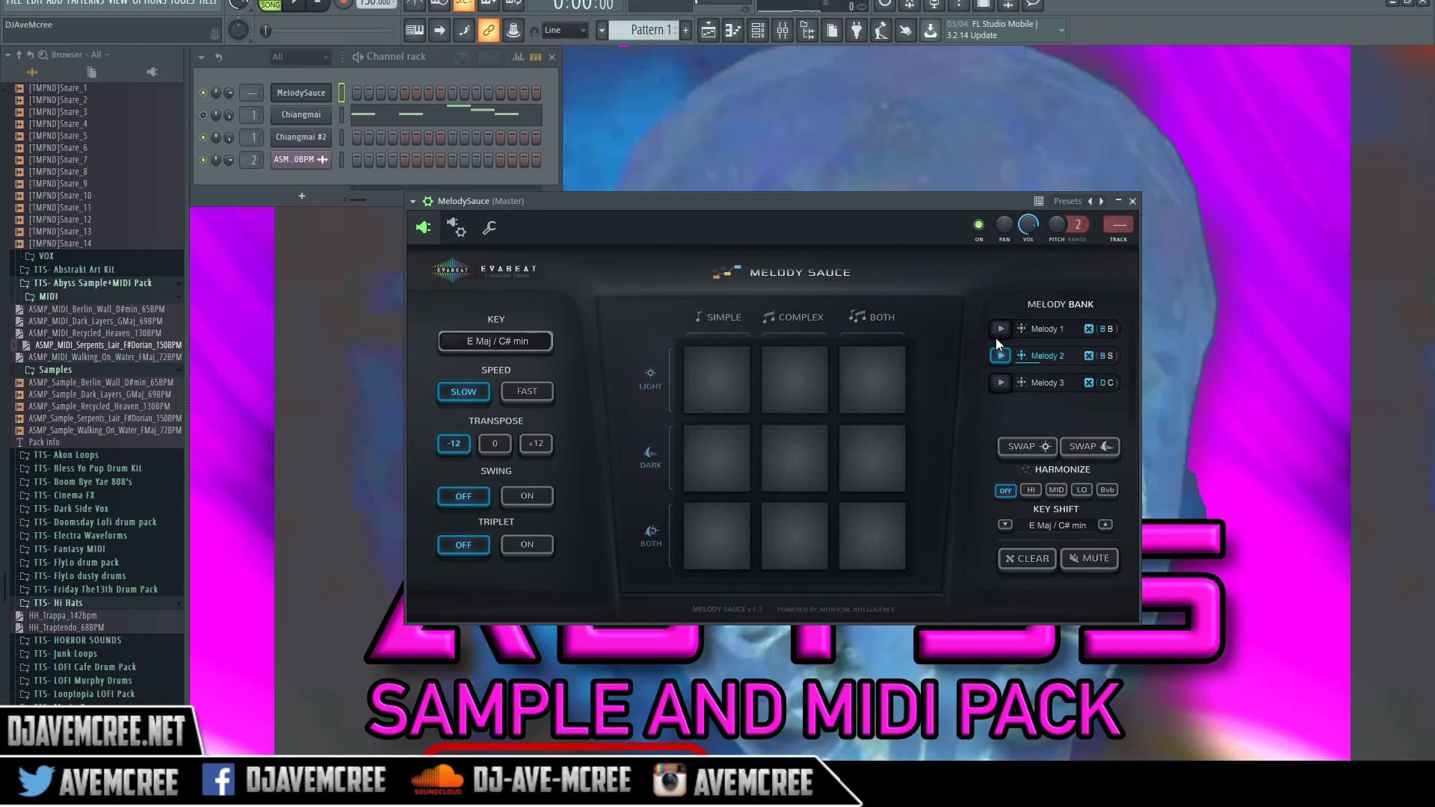
{"action": "left_click", "coordinate": [999, 329]}
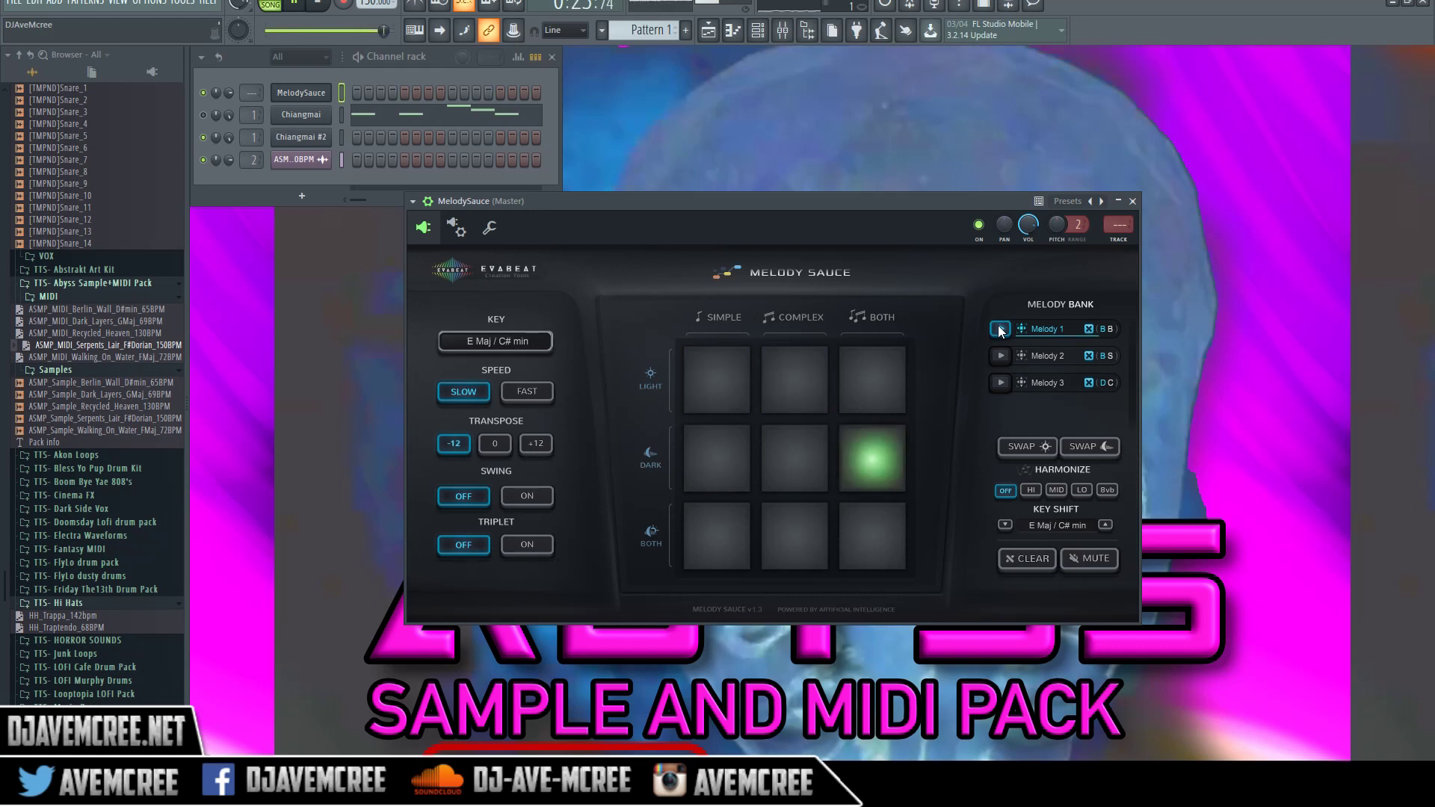
{"action": "key", "text": "space"}
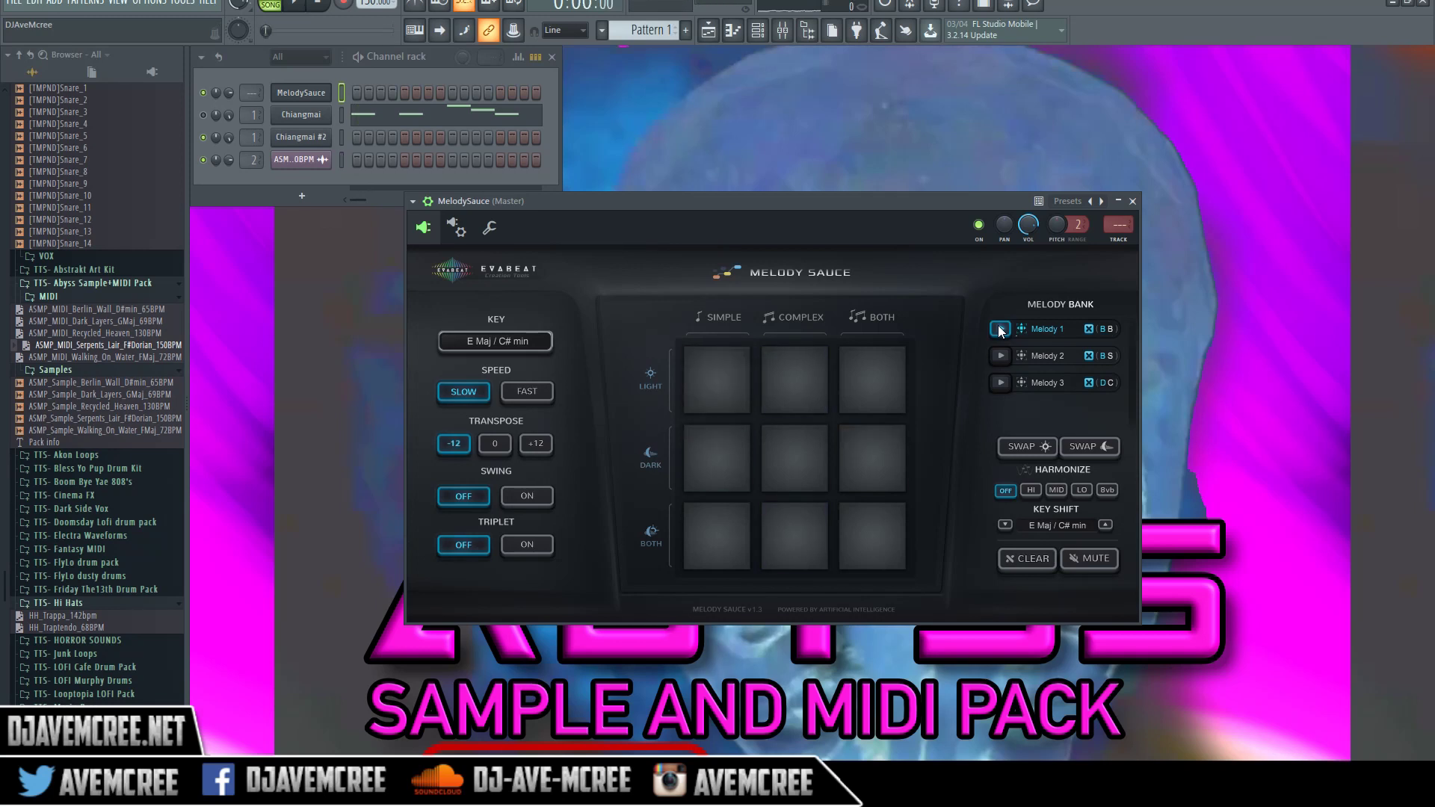